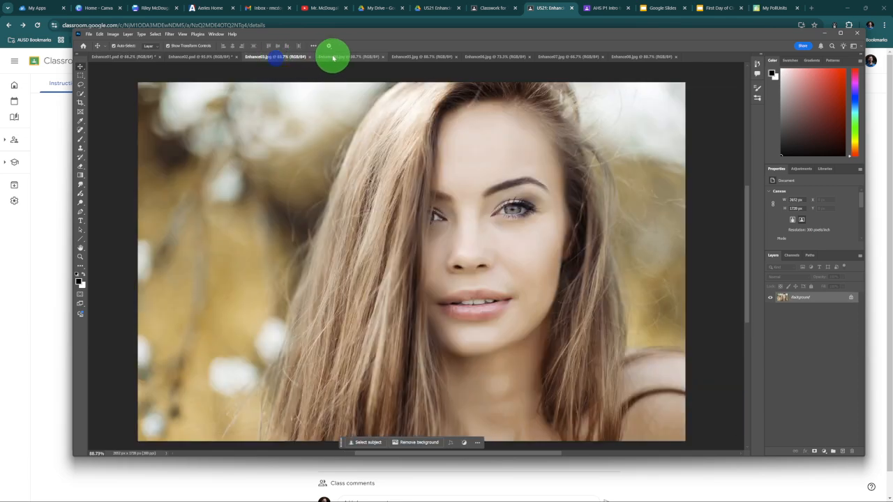
# - Switch to Enhance02.psd and toggle the retouched top layer's visibility to compare the portrait before and after
pyautogui.click(209, 56)
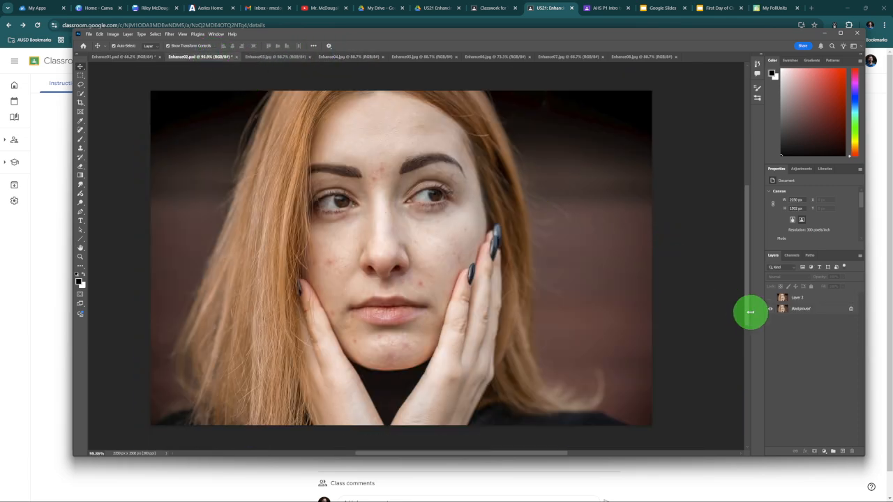
pyautogui.click(771, 298)
pyautogui.click(772, 298)
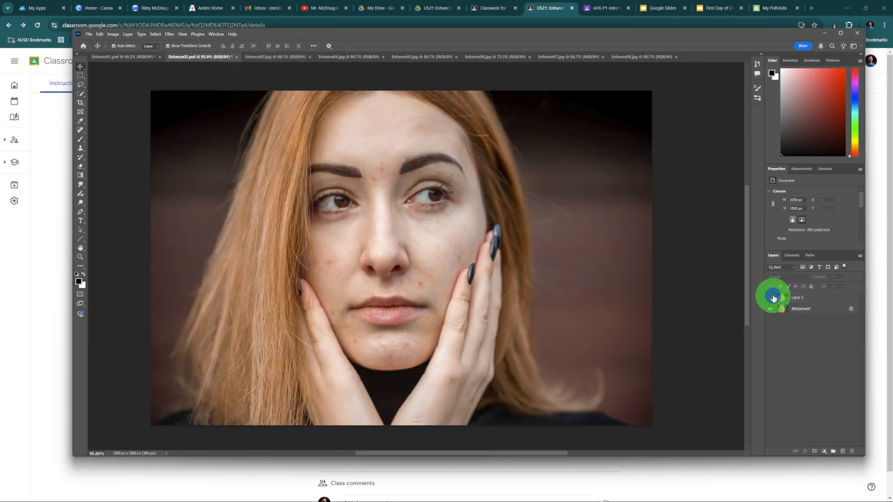
pyautogui.click(771, 298)
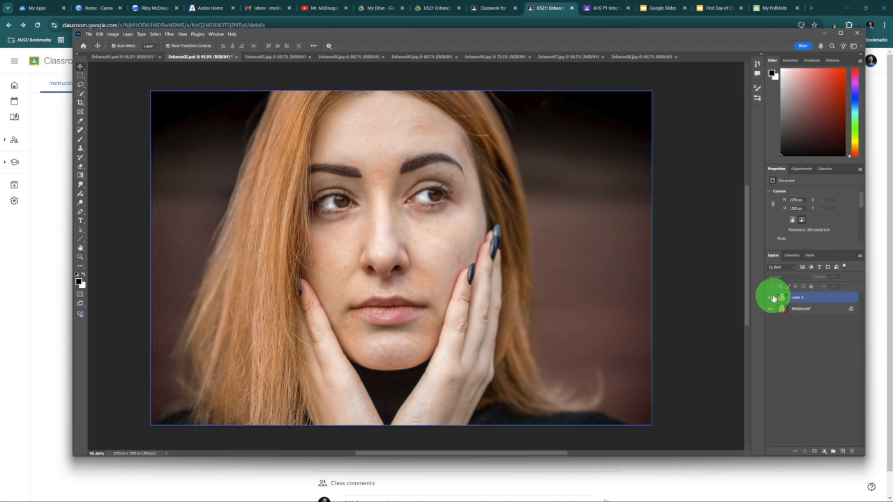
pyautogui.click(771, 298)
pyautogui.click(772, 298)
pyautogui.click(772, 298)
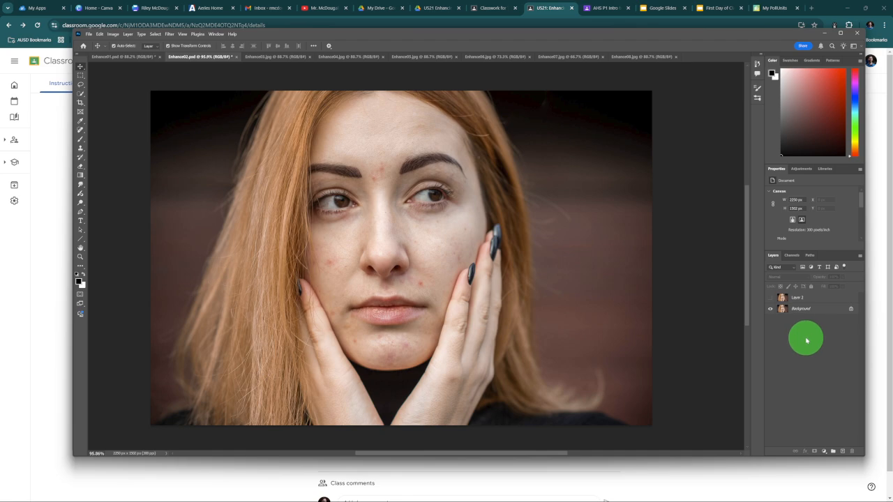
pyautogui.click(813, 300)
pyautogui.click(771, 298)
pyautogui.click(771, 298)
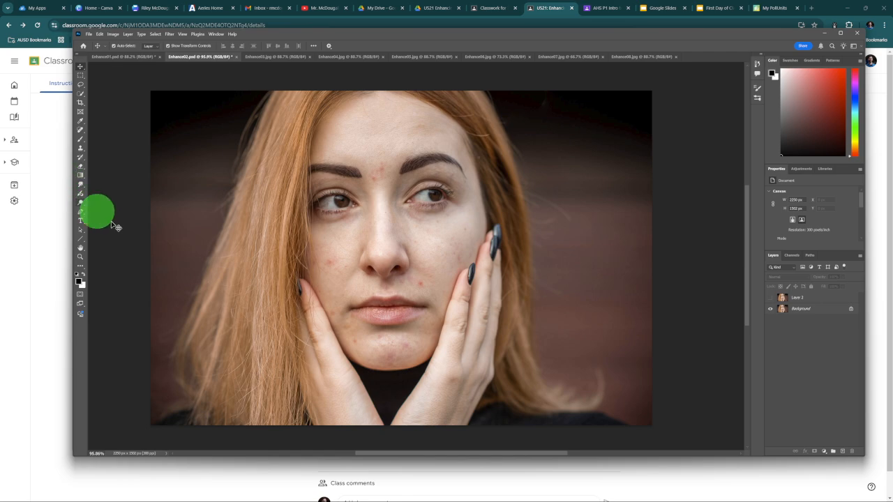
# - Switch to Enhance01.psd and duplicate its Background layer
pyautogui.click(136, 57)
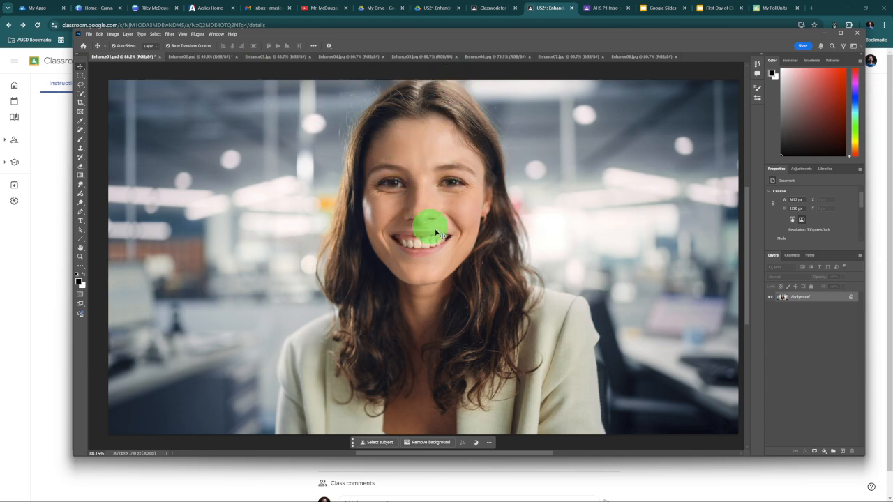
pyautogui.click(825, 300)
pyautogui.hotkey('ctrl', 'j')
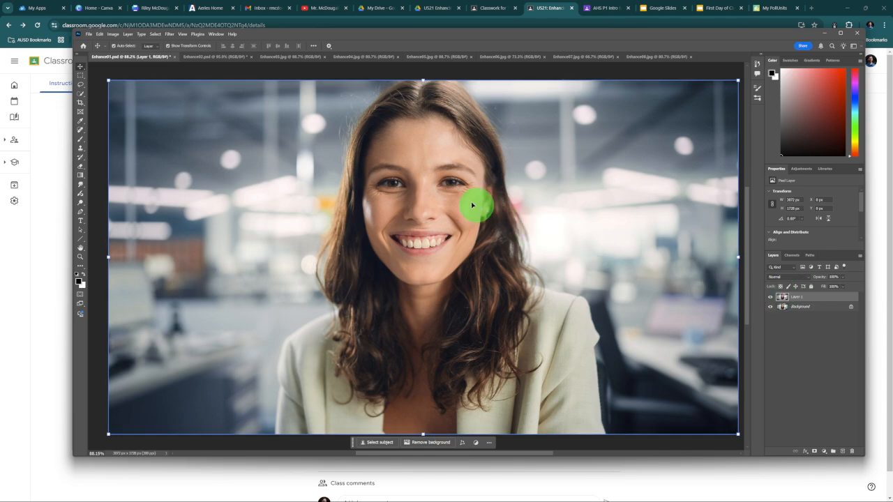
# - Remove the yellow from all the teeth using the Sponge tool in Desaturate mode with a small brush
pyautogui.click(80, 204)
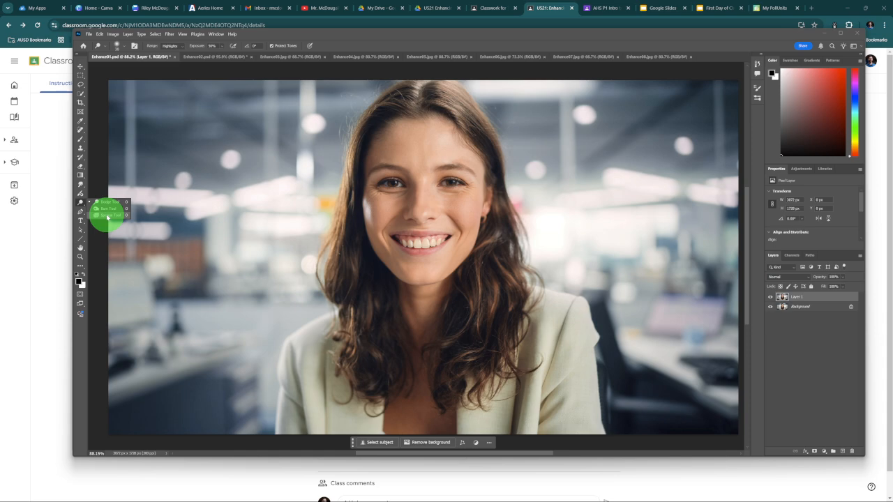
pyautogui.click(108, 216)
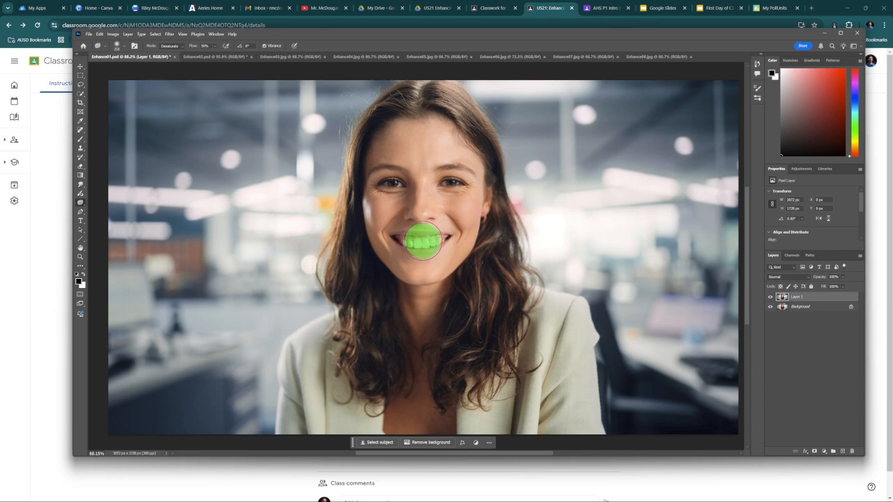
pyautogui.scroll(3, 423, 242)
pyautogui.scroll(2, 432, 196)
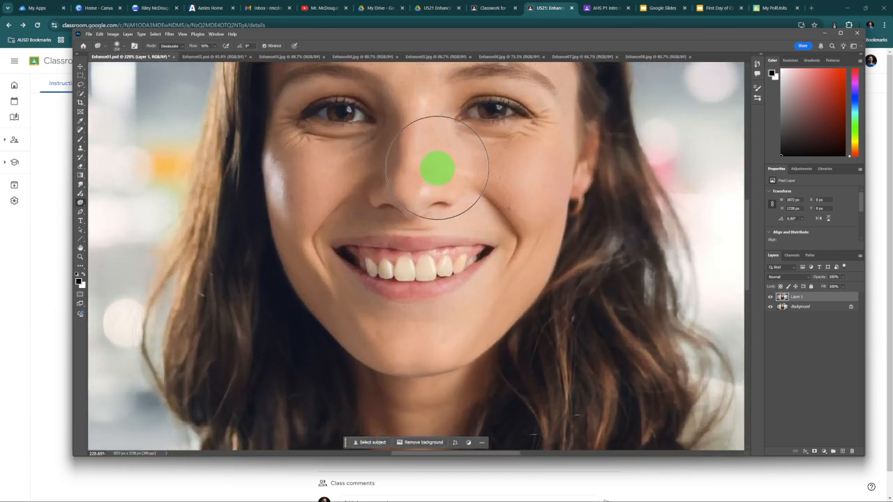
pyautogui.scroll(3, 438, 170)
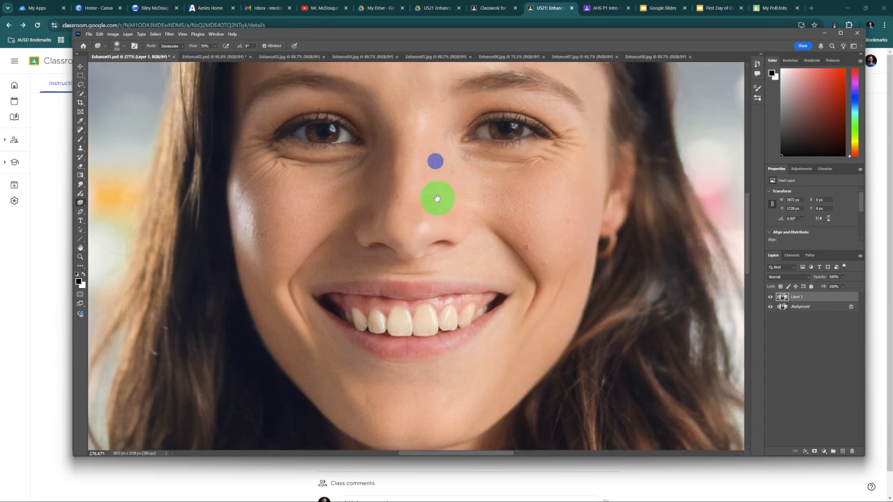
pyautogui.moveTo(438, 199); pyautogui.dragTo(438, 200)
pyautogui.moveTo(389, 187)
pyautogui.mouseDown()
pyautogui.moveTo(398, 337)
pyautogui.moveTo(416, 311)
pyautogui.moveTo(478, 307)
pyautogui.moveTo(507, 359)
pyautogui.moveTo(384, 381)
pyautogui.moveTo(386, 388)
pyautogui.moveTo(572, 323)
pyautogui.moveTo(557, 241)
pyautogui.moveTo(535, 230)
pyautogui.moveTo(535, 251)
pyautogui.moveTo(561, 306)
pyautogui.moveTo(553, 232)
pyautogui.moveTo(517, 229)
pyautogui.mouseUp()
pyautogui.press('[')
pyautogui.press('[')
pyautogui.press('[')
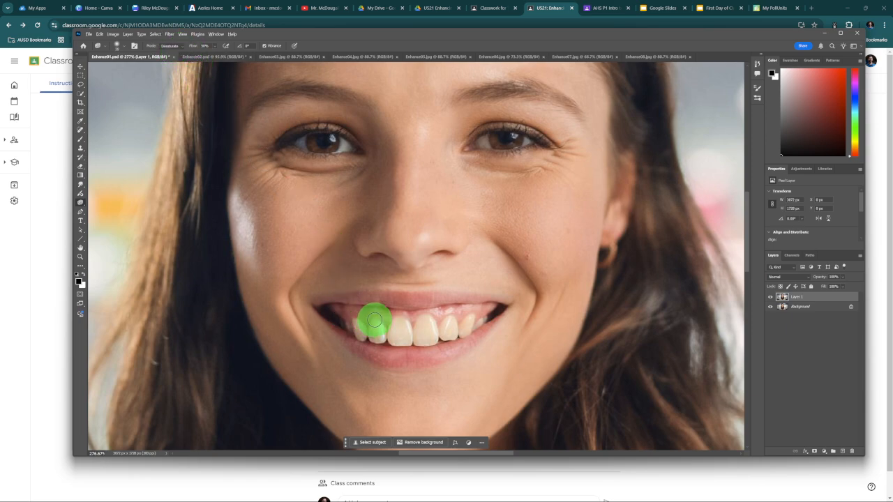
pyautogui.scroll(2, 375, 319)
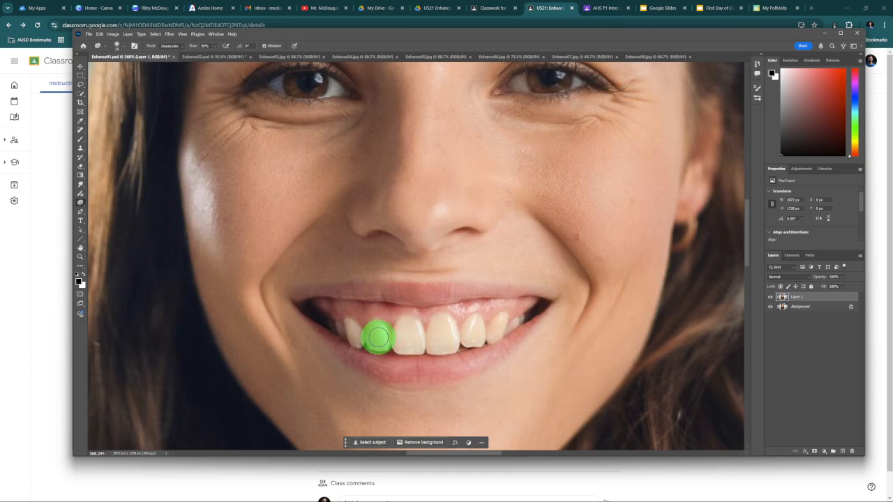
pyautogui.moveTo(370, 334)
pyautogui.mouseDown()
pyautogui.moveTo(357, 342)
pyautogui.moveTo(353, 327)
pyautogui.moveTo(374, 338)
pyautogui.mouseUp()
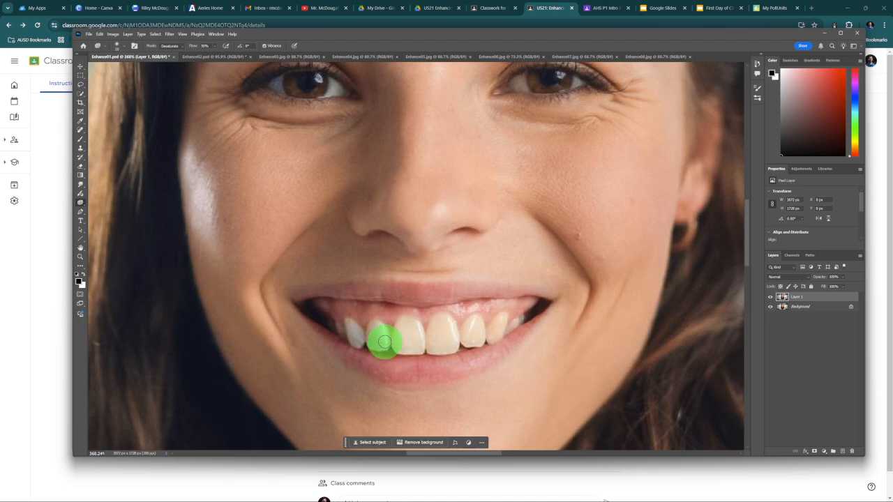
pyautogui.moveTo(373, 346)
pyautogui.mouseDown()
pyautogui.moveTo(416, 349)
pyautogui.moveTo(411, 325)
pyautogui.moveTo(400, 351)
pyautogui.moveTo(417, 348)
pyautogui.moveTo(409, 326)
pyautogui.moveTo(391, 344)
pyautogui.moveTo(452, 347)
pyautogui.moveTo(448, 324)
pyautogui.moveTo(440, 332)
pyautogui.moveTo(446, 346)
pyautogui.moveTo(449, 329)
pyautogui.moveTo(438, 323)
pyautogui.moveTo(432, 342)
pyautogui.moveTo(447, 345)
pyautogui.moveTo(445, 321)
pyautogui.moveTo(426, 343)
pyautogui.moveTo(475, 340)
pyautogui.moveTo(477, 322)
pyautogui.moveTo(467, 337)
pyautogui.moveTo(481, 333)
pyautogui.moveTo(476, 321)
pyautogui.moveTo(466, 340)
pyautogui.moveTo(491, 337)
pyautogui.moveTo(502, 319)
pyautogui.moveTo(477, 310)
pyautogui.moveTo(412, 313)
pyautogui.moveTo(501, 323)
pyautogui.moveTo(463, 343)
pyautogui.mouseUp()
pyautogui.moveTo(475, 342); pyautogui.dragTo(445, 346)
pyautogui.moveTo(427, 350)
pyautogui.mouseDown()
pyautogui.moveTo(397, 346)
pyautogui.moveTo(411, 339)
pyautogui.moveTo(411, 347)
pyautogui.moveTo(405, 337)
pyautogui.moveTo(416, 324)
pyautogui.moveTo(401, 323)
pyautogui.moveTo(400, 336)
pyautogui.moveTo(432, 321)
pyautogui.mouseUp()
pyautogui.moveTo(443, 317)
pyautogui.mouseDown()
pyautogui.moveTo(407, 345)
pyautogui.moveTo(377, 326)
pyautogui.moveTo(349, 323)
pyautogui.moveTo(363, 342)
pyautogui.moveTo(462, 276)
pyautogui.moveTo(474, 318)
pyautogui.moveTo(502, 332)
pyautogui.mouseUp()
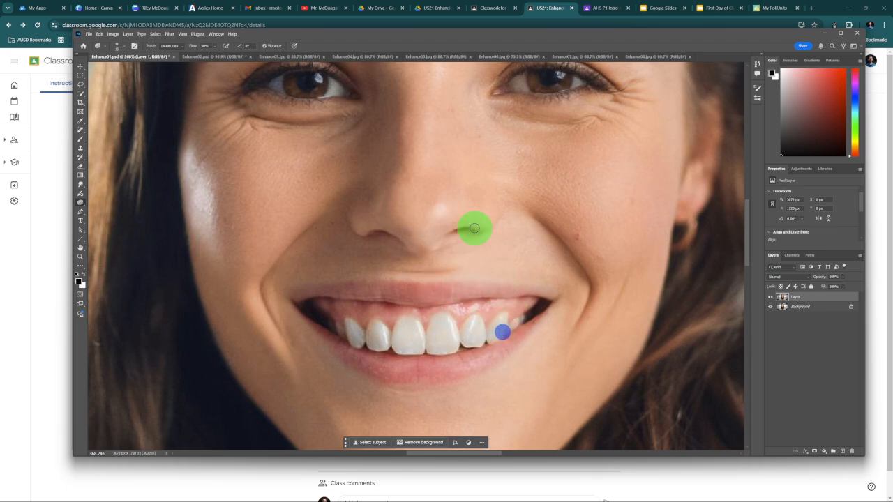
# - Desaturate the whites of both eyes with the Sponge tool
pyautogui.moveTo(476, 224); pyautogui.dragTo(475, 279)
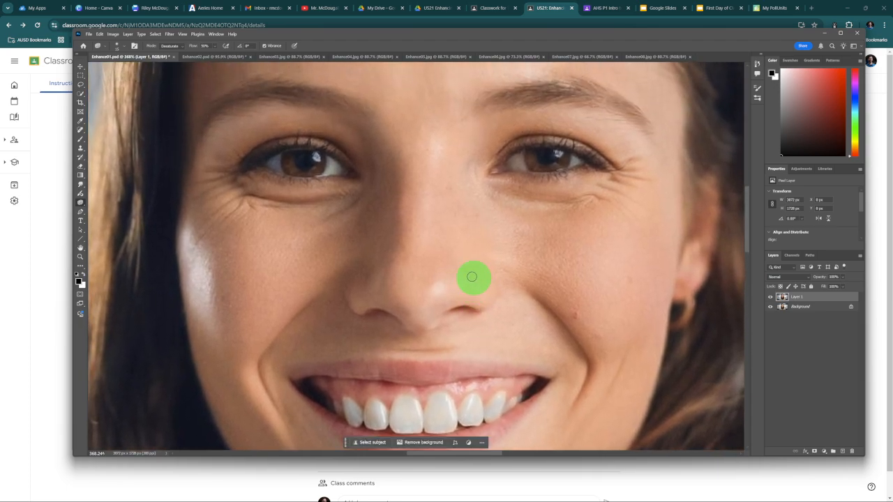
pyautogui.click(387, 207)
pyautogui.moveTo(387, 207)
pyautogui.mouseDown()
pyautogui.moveTo(411, 179)
pyautogui.moveTo(519, 156)
pyautogui.moveTo(275, 160)
pyautogui.moveTo(275, 168)
pyautogui.moveTo(278, 157)
pyautogui.moveTo(277, 170)
pyautogui.moveTo(273, 158)
pyautogui.moveTo(275, 166)
pyautogui.moveTo(339, 169)
pyautogui.moveTo(328, 169)
pyautogui.moveTo(332, 161)
pyautogui.moveTo(329, 174)
pyautogui.moveTo(520, 157)
pyautogui.moveTo(523, 165)
pyautogui.moveTo(523, 156)
pyautogui.moveTo(522, 166)
pyautogui.moveTo(514, 161)
pyautogui.moveTo(575, 161)
pyautogui.mouseUp()
pyautogui.moveTo(572, 162)
pyautogui.mouseDown()
pyautogui.moveTo(525, 167)
pyautogui.moveTo(519, 152)
pyautogui.moveTo(522, 163)
pyautogui.moveTo(493, 177)
pyautogui.moveTo(333, 179)
pyautogui.moveTo(457, 174)
pyautogui.moveTo(534, 159)
pyautogui.moveTo(516, 154)
pyautogui.moveTo(523, 165)
pyautogui.moveTo(518, 156)
pyautogui.moveTo(572, 165)
pyautogui.mouseUp()
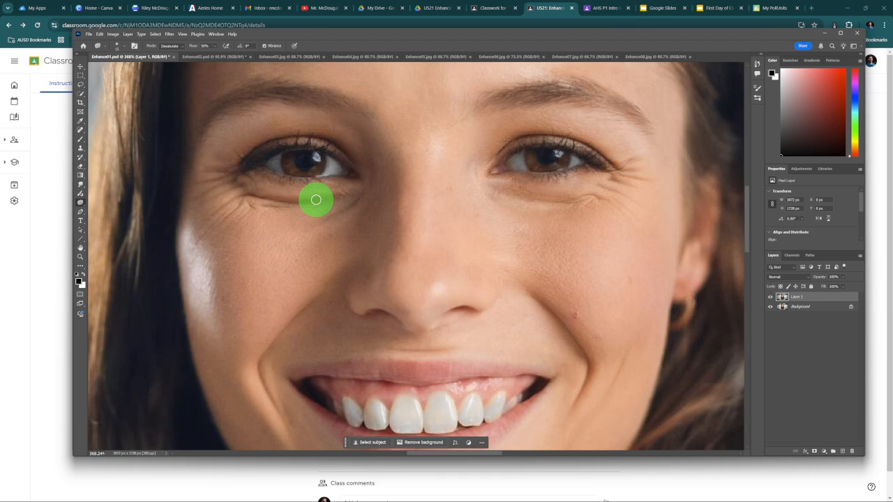
# - Set up the Dodge tool for highlights with 13% exposure and Protect Tones turned off
pyautogui.click(82, 206)
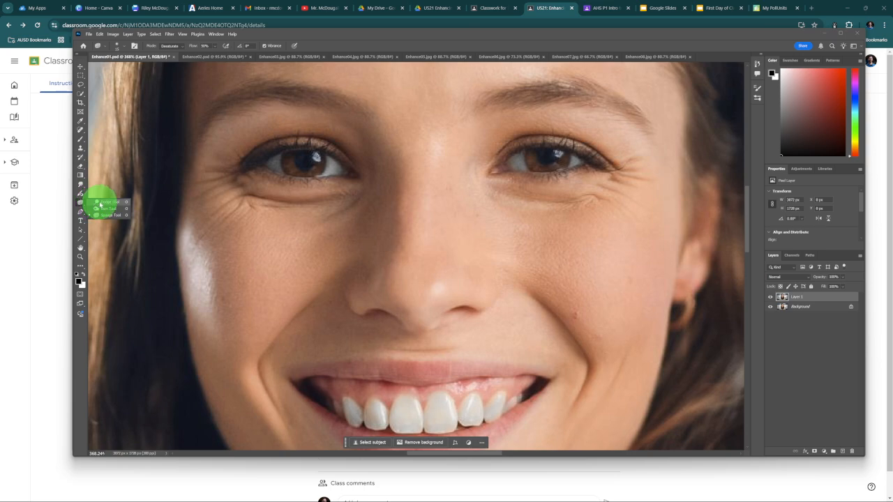
pyautogui.click(100, 203)
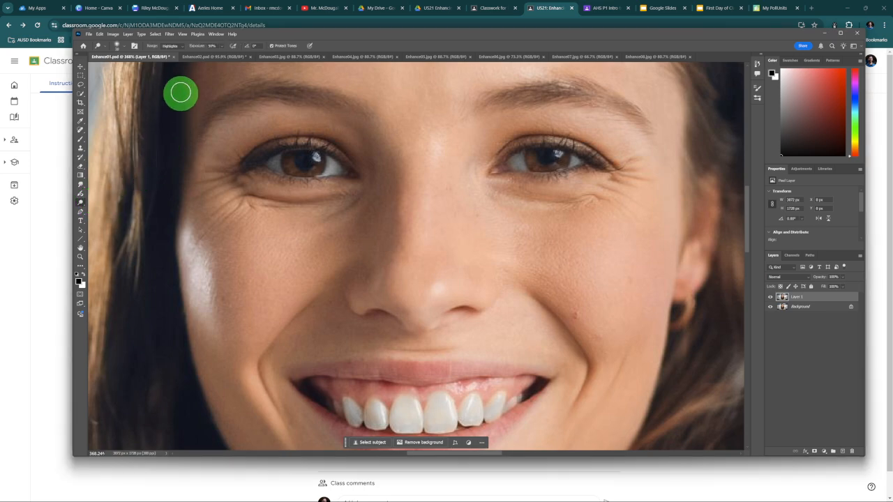
pyautogui.click(224, 48)
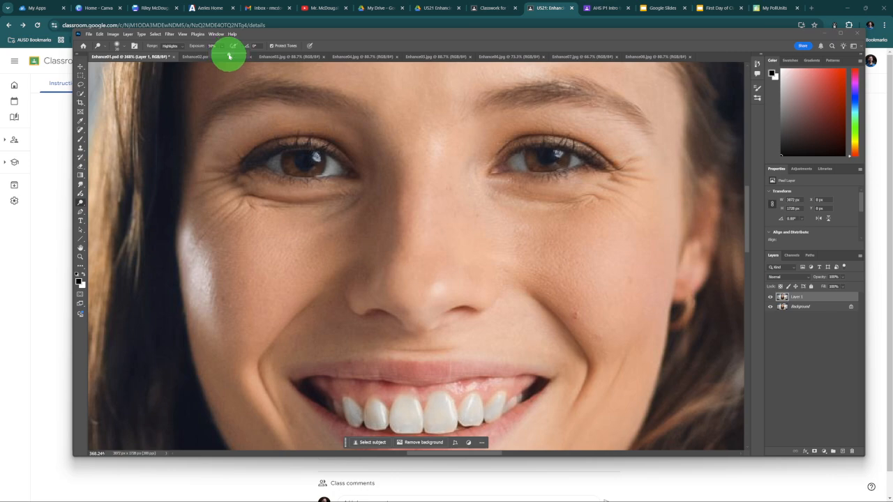
pyautogui.moveTo(227, 55); pyautogui.dragTo(223, 56)
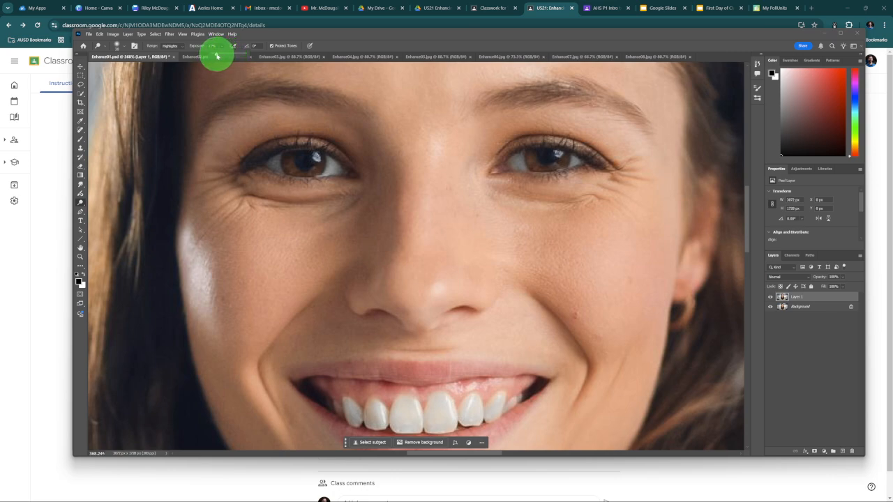
pyautogui.moveTo(218, 56); pyautogui.dragTo(216, 54)
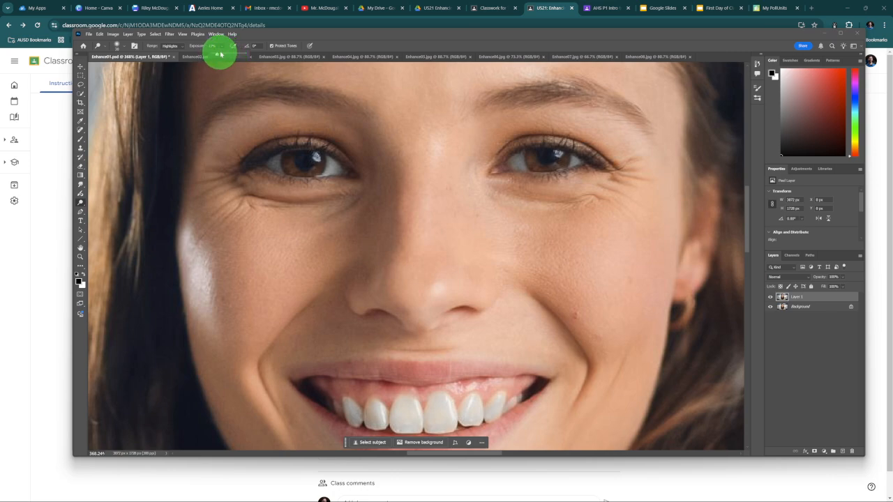
pyautogui.click(272, 46)
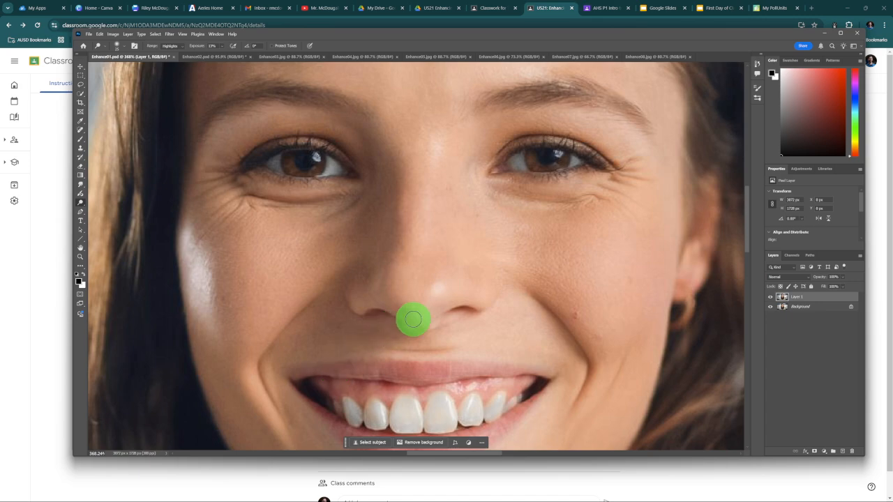
# - Brighten the teeth with the Dodge tool, brushing over each tooth in the smile
pyautogui.moveTo(413, 321); pyautogui.dragTo(407, 275)
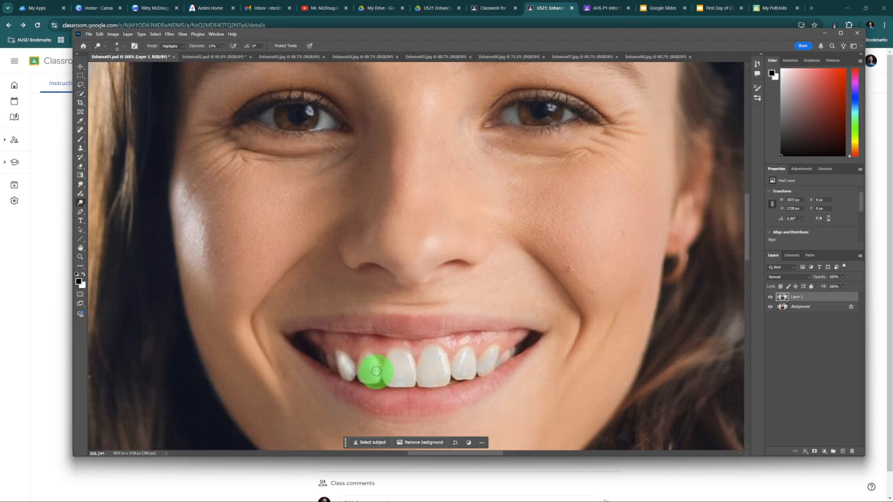
pyautogui.moveTo(372, 361); pyautogui.dragTo(363, 369)
pyautogui.moveTo(429, 379)
pyautogui.mouseDown()
pyautogui.moveTo(371, 375)
pyautogui.moveTo(421, 379)
pyautogui.moveTo(382, 377)
pyautogui.moveTo(367, 363)
pyautogui.moveTo(370, 373)
pyautogui.moveTo(412, 385)
pyautogui.moveTo(387, 381)
pyautogui.moveTo(413, 380)
pyautogui.moveTo(407, 357)
pyautogui.moveTo(390, 355)
pyautogui.moveTo(385, 377)
pyautogui.moveTo(409, 370)
pyautogui.moveTo(396, 355)
pyautogui.moveTo(391, 371)
pyautogui.moveTo(396, 378)
pyautogui.moveTo(400, 366)
pyautogui.moveTo(407, 379)
pyautogui.moveTo(396, 357)
pyautogui.moveTo(387, 376)
pyautogui.moveTo(411, 379)
pyautogui.moveTo(411, 365)
pyautogui.moveTo(397, 355)
pyautogui.moveTo(392, 381)
pyautogui.moveTo(408, 385)
pyautogui.moveTo(397, 357)
pyautogui.moveTo(390, 376)
pyautogui.moveTo(424, 382)
pyautogui.moveTo(442, 375)
pyautogui.moveTo(432, 352)
pyautogui.moveTo(424, 371)
pyautogui.moveTo(439, 377)
pyautogui.moveTo(442, 369)
pyautogui.moveTo(397, 371)
pyautogui.moveTo(435, 376)
pyautogui.moveTo(426, 380)
pyautogui.moveTo(423, 370)
pyautogui.moveTo(465, 367)
pyautogui.moveTo(469, 359)
pyautogui.moveTo(462, 371)
pyautogui.moveTo(468, 359)
pyautogui.moveTo(461, 370)
pyautogui.moveTo(457, 357)
pyautogui.moveTo(481, 367)
pyautogui.moveTo(491, 353)
pyautogui.moveTo(484, 367)
pyautogui.moveTo(433, 377)
pyautogui.moveTo(461, 358)
pyautogui.moveTo(480, 372)
pyautogui.moveTo(351, 374)
pyautogui.moveTo(339, 360)
pyautogui.moveTo(361, 378)
pyautogui.moveTo(367, 359)
pyautogui.moveTo(361, 364)
pyautogui.moveTo(393, 375)
pyautogui.moveTo(385, 373)
pyautogui.moveTo(435, 349)
pyautogui.moveTo(443, 369)
pyautogui.mouseUp()
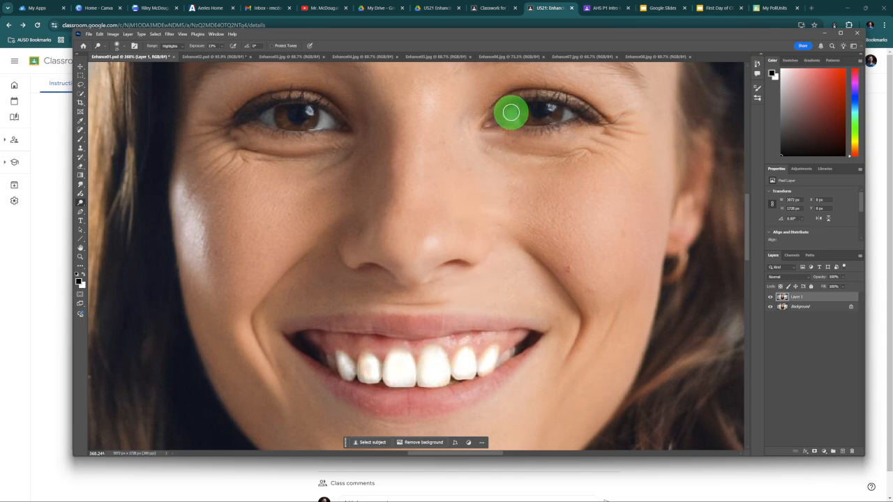
# - Brighten the whites of both eyes with the Dodge tool
pyautogui.moveTo(511, 111)
pyautogui.mouseDown()
pyautogui.moveTo(533, 111)
pyautogui.moveTo(512, 108)
pyautogui.moveTo(513, 118)
pyautogui.moveTo(571, 113)
pyautogui.moveTo(505, 118)
pyautogui.mouseUp()
pyautogui.moveTo(317, 131)
pyautogui.mouseDown()
pyautogui.moveTo(328, 120)
pyautogui.moveTo(316, 114)
pyautogui.moveTo(329, 122)
pyautogui.moveTo(318, 114)
pyautogui.moveTo(319, 124)
pyautogui.moveTo(266, 118)
pyautogui.moveTo(270, 111)
pyautogui.moveTo(270, 121)
pyautogui.moveTo(271, 110)
pyautogui.moveTo(265, 118)
pyautogui.moveTo(325, 127)
pyautogui.moveTo(509, 114)
pyautogui.moveTo(516, 121)
pyautogui.moveTo(509, 112)
pyautogui.moveTo(456, 132)
pyautogui.moveTo(321, 128)
pyautogui.moveTo(329, 125)
pyautogui.moveTo(269, 120)
pyautogui.moveTo(269, 111)
pyautogui.moveTo(272, 123)
pyautogui.moveTo(261, 119)
pyautogui.moveTo(319, 128)
pyautogui.moveTo(325, 120)
pyautogui.moveTo(514, 123)
pyautogui.moveTo(514, 106)
pyautogui.moveTo(568, 115)
pyautogui.mouseUp()
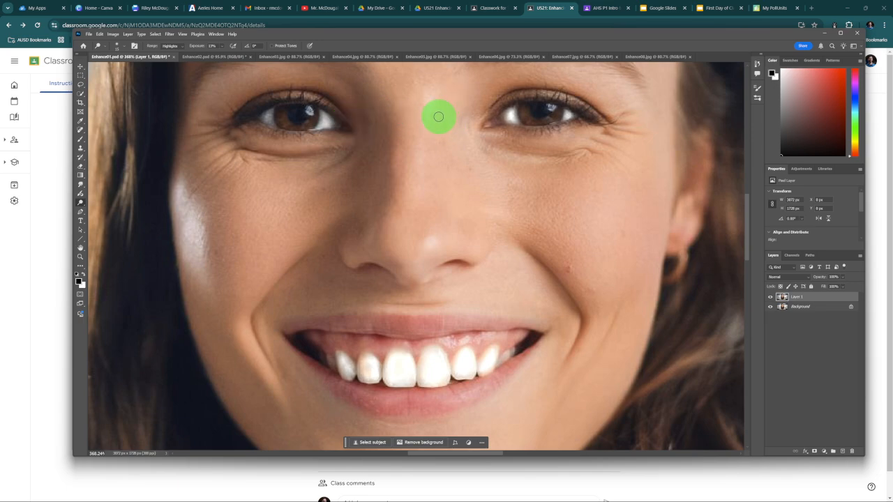
# - Darken the eyebrow on the left side of the face using the Burn tool on midtones at 25% exposure
pyautogui.scroll(-2, 434, 116)
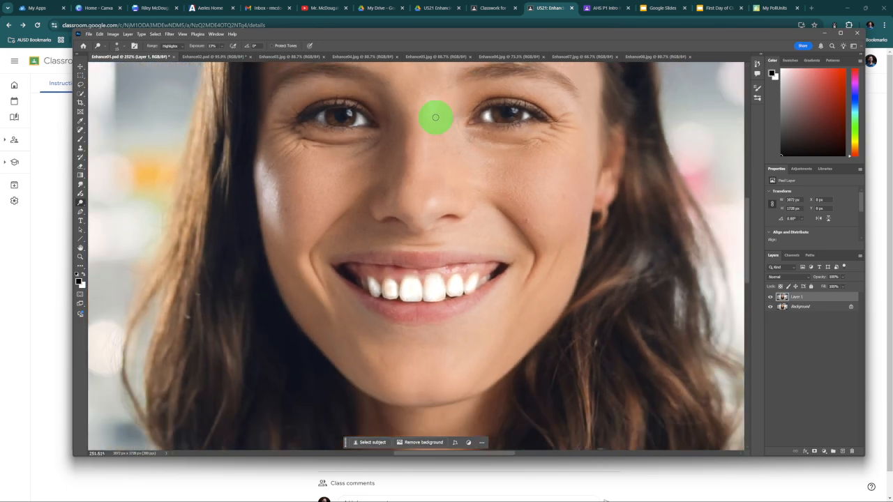
pyautogui.moveTo(442, 110); pyautogui.dragTo(440, 165)
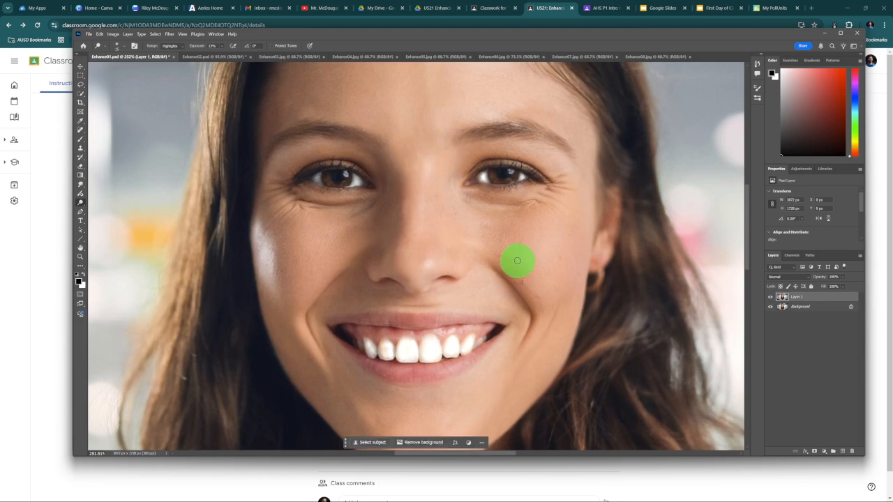
pyautogui.click(81, 205)
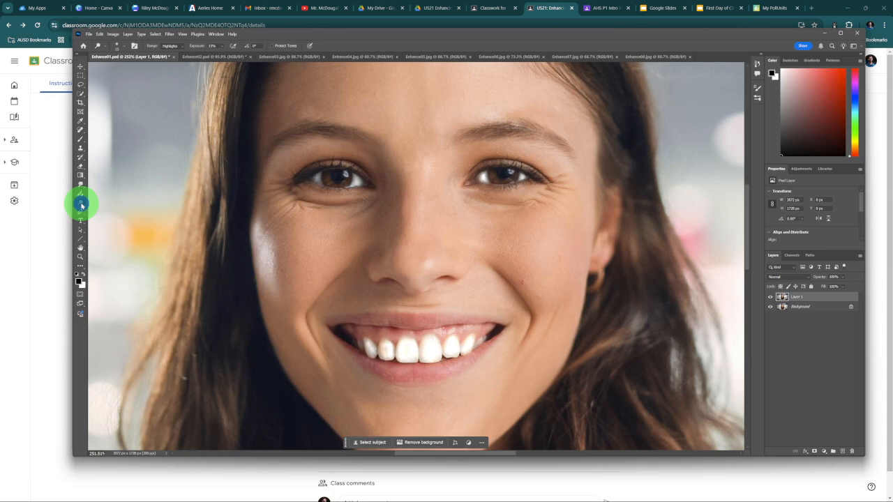
pyautogui.click(104, 209)
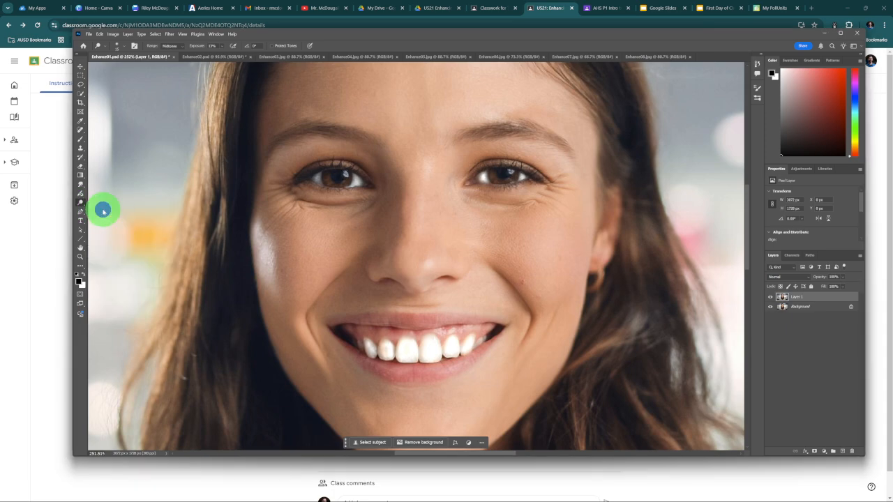
pyautogui.moveTo(352, 163); pyautogui.dragTo(380, 151)
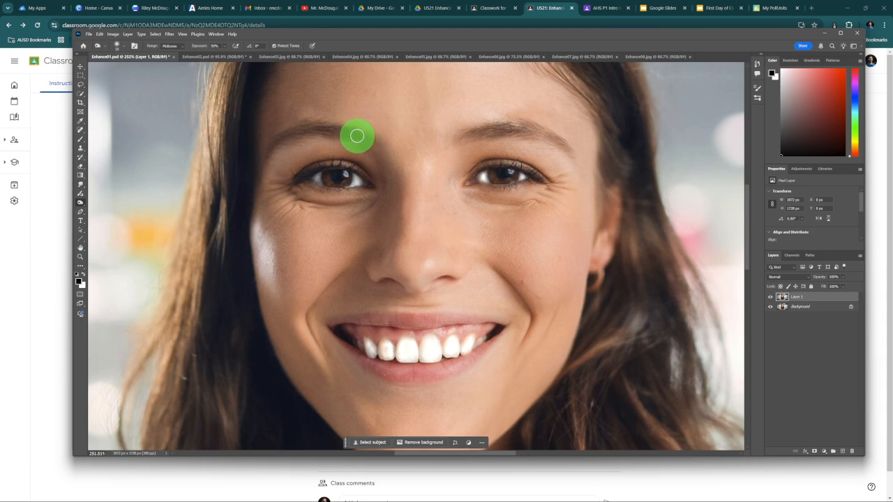
pyautogui.moveTo(348, 134)
pyautogui.mouseDown()
pyautogui.moveTo(293, 140)
pyautogui.moveTo(370, 139)
pyautogui.mouseUp()
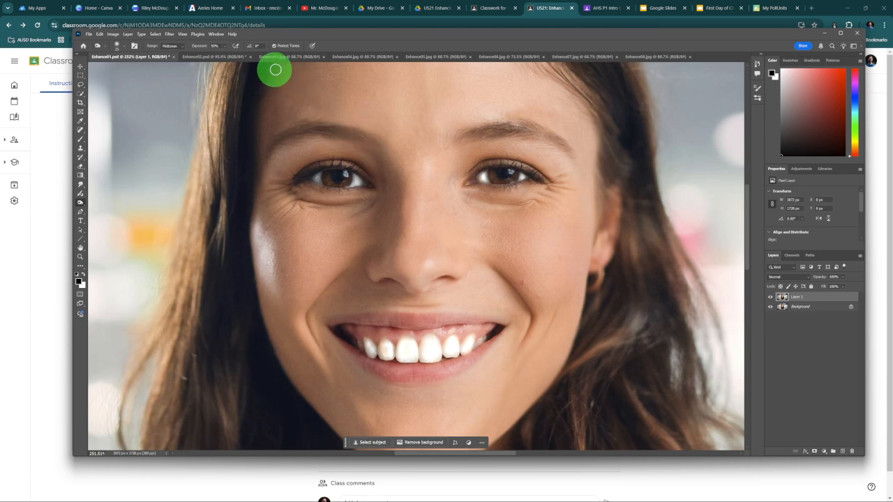
pyautogui.click(224, 48)
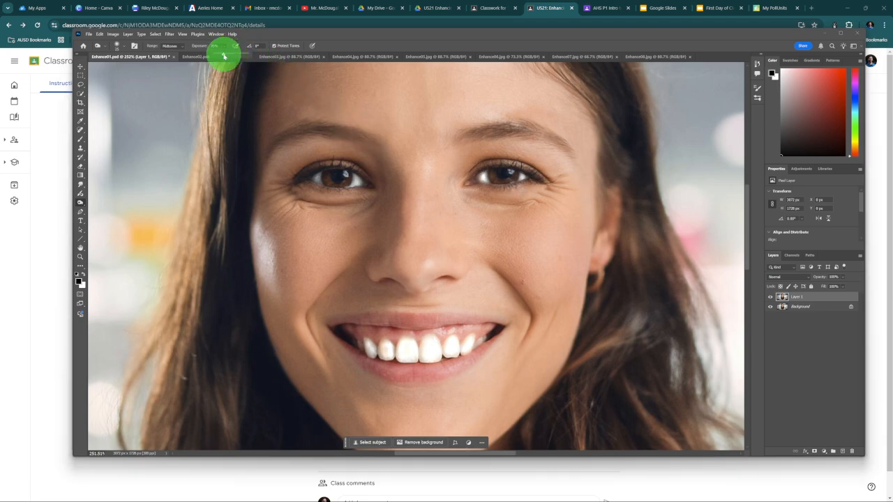
pyautogui.click(360, 137)
pyautogui.moveTo(370, 140)
pyautogui.mouseDown()
pyautogui.moveTo(321, 132)
pyautogui.moveTo(311, 135)
pyautogui.moveTo(338, 131)
pyautogui.moveTo(284, 143)
pyautogui.moveTo(307, 131)
pyautogui.moveTo(267, 150)
pyautogui.moveTo(366, 137)
pyautogui.moveTo(307, 134)
pyautogui.moveTo(323, 130)
pyautogui.moveTo(336, 130)
pyautogui.moveTo(278, 141)
pyautogui.moveTo(345, 134)
pyautogui.moveTo(281, 138)
pyautogui.moveTo(317, 131)
pyautogui.moveTo(280, 145)
pyautogui.mouseUp()
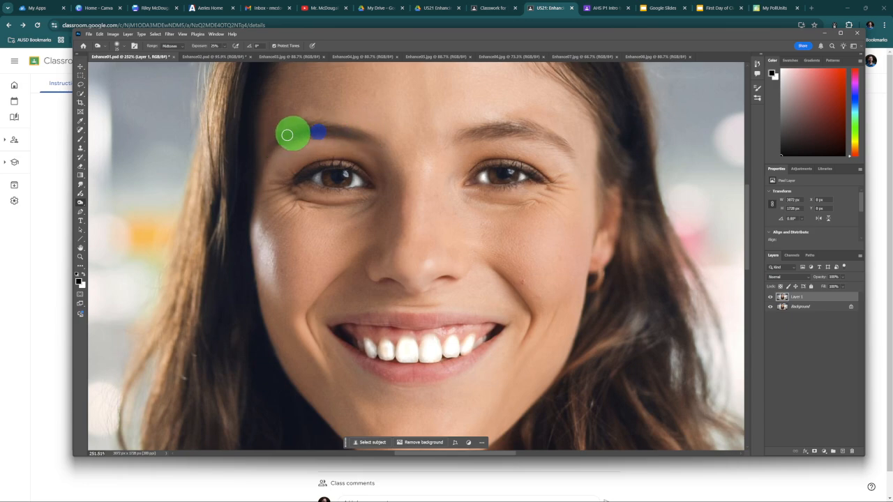
# - Toggle the visibility of Layer 1 to compare the retouched face with the original
pyautogui.click(770, 299)
pyautogui.click(770, 299)
pyautogui.click(769, 300)
pyautogui.click(769, 299)
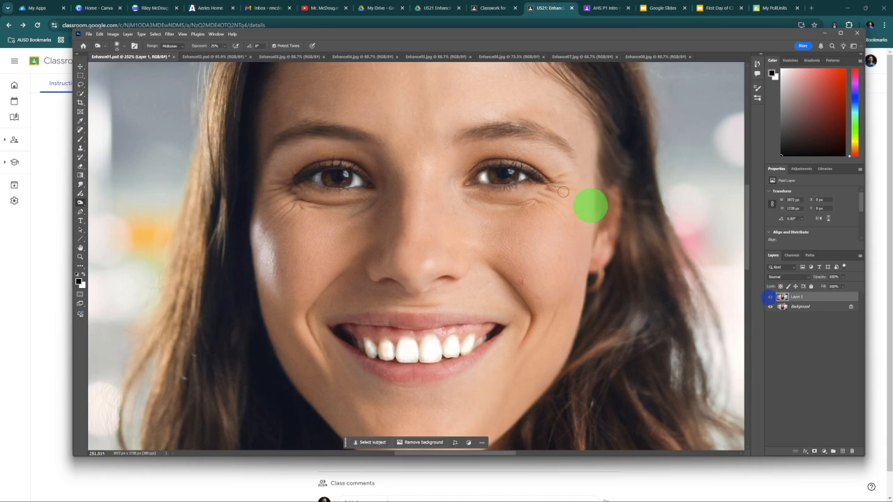
# - Darken the eyebrow on the right side of the face and the outer edges of both cheeks with the Burn tool
pyautogui.moveTo(482, 133)
pyautogui.mouseDown()
pyautogui.moveTo(534, 132)
pyautogui.moveTo(510, 128)
pyautogui.moveTo(524, 132)
pyautogui.mouseUp()
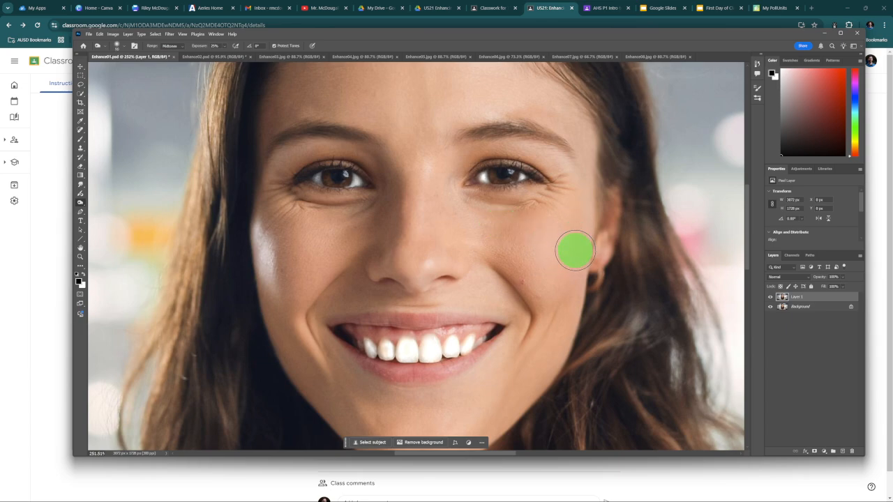
pyautogui.click(578, 253)
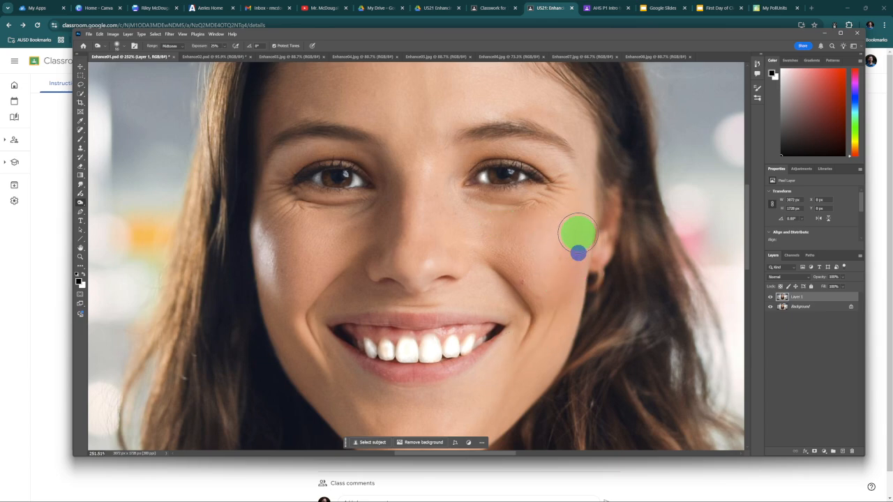
pyautogui.click(572, 302)
pyautogui.click(585, 229)
pyautogui.click(263, 267)
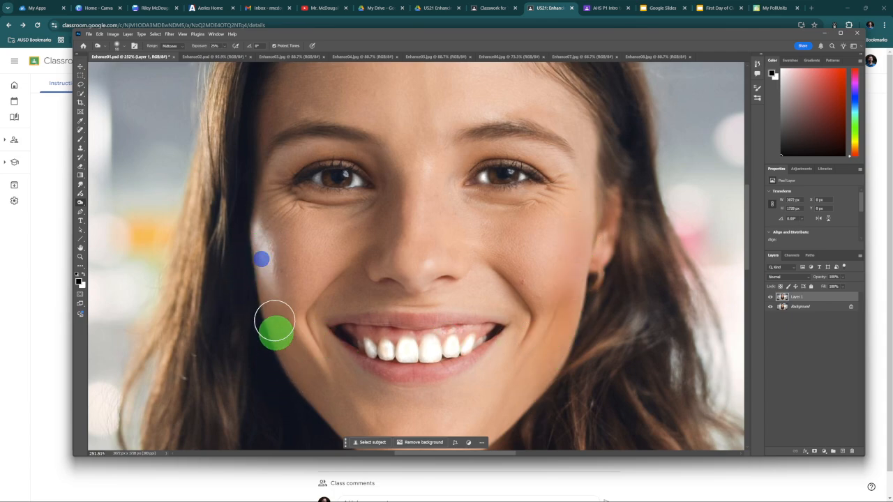
pyautogui.click(260, 247)
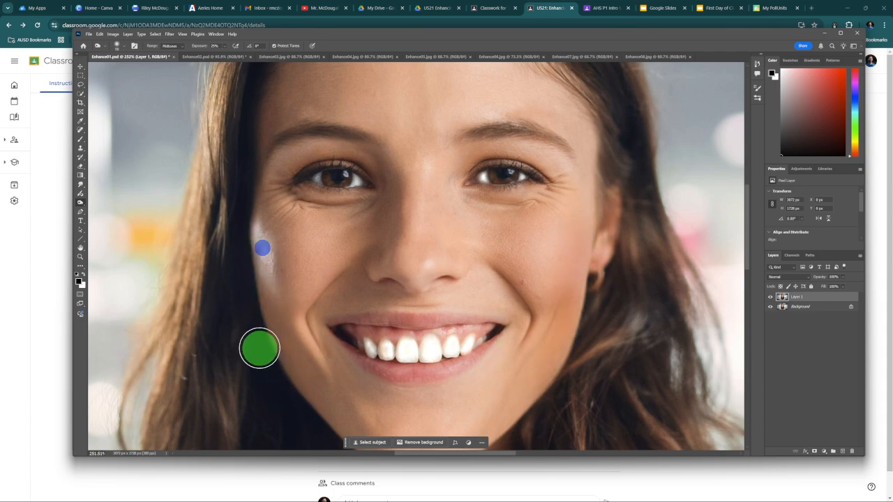
# - Toggle Layer 1's visibility to compare the burned eyebrows and cheeks with the original
pyautogui.moveTo(358, 222)
pyautogui.mouseDown()
pyautogui.moveTo(353, 289)
pyautogui.moveTo(343, 230)
pyautogui.moveTo(349, 210)
pyautogui.mouseUp()
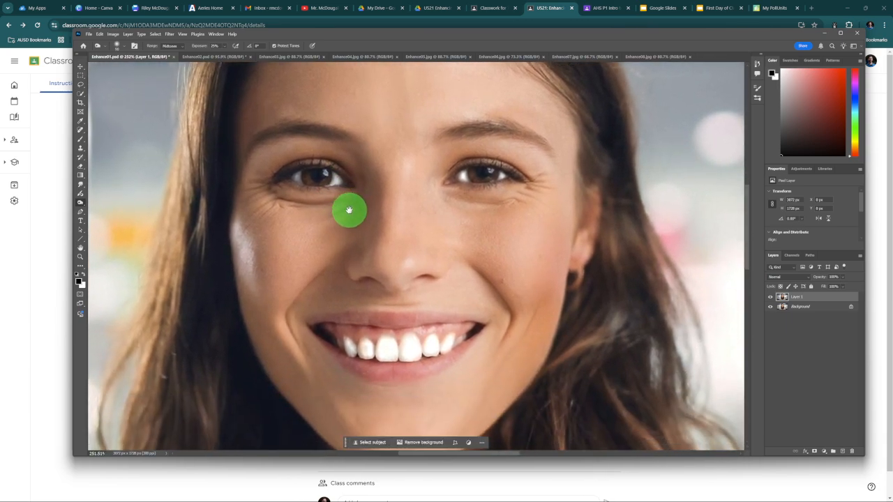
pyautogui.click(769, 298)
pyautogui.click(769, 297)
pyautogui.click(769, 298)
pyautogui.click(770, 298)
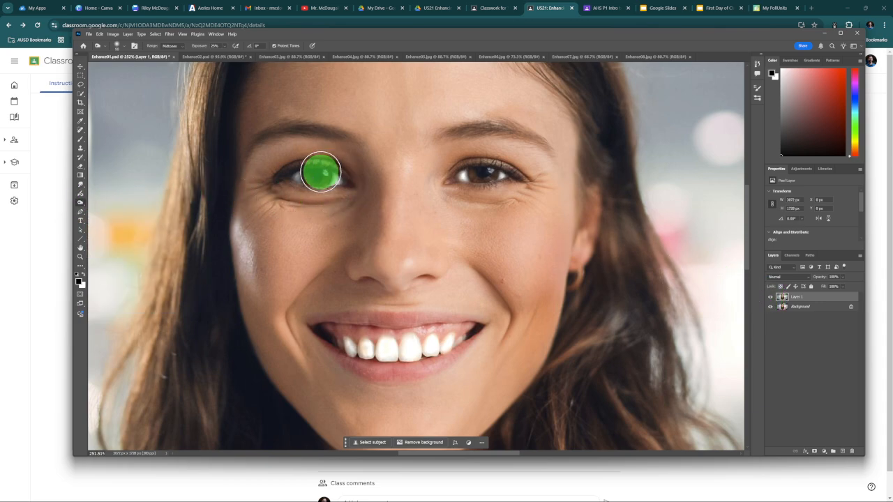
# - Saturate the irises of both eyes using the Sponge tool in Saturate mode at 50% flow
pyautogui.click(82, 205)
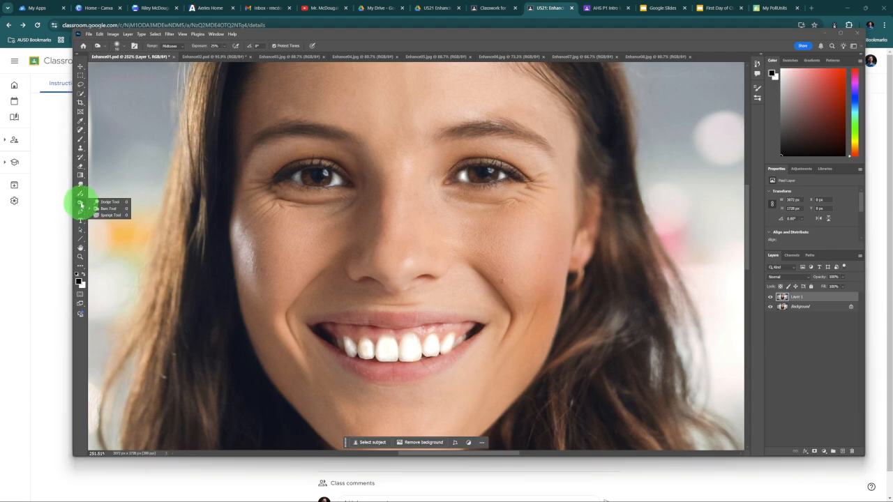
pyautogui.click(108, 208)
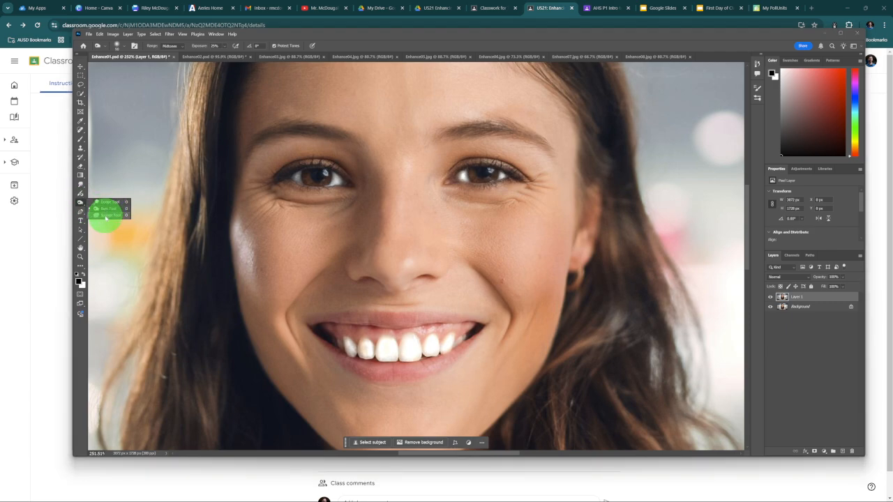
pyautogui.click(106, 215)
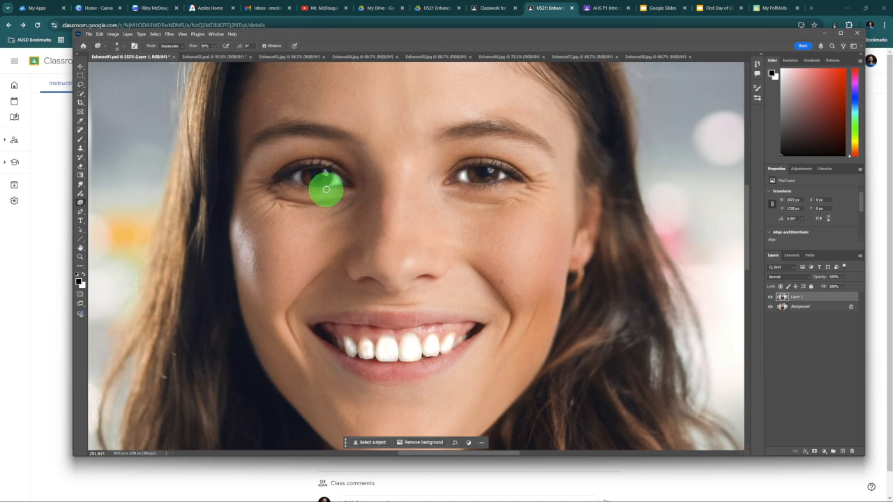
pyautogui.scroll(3, 315, 168)
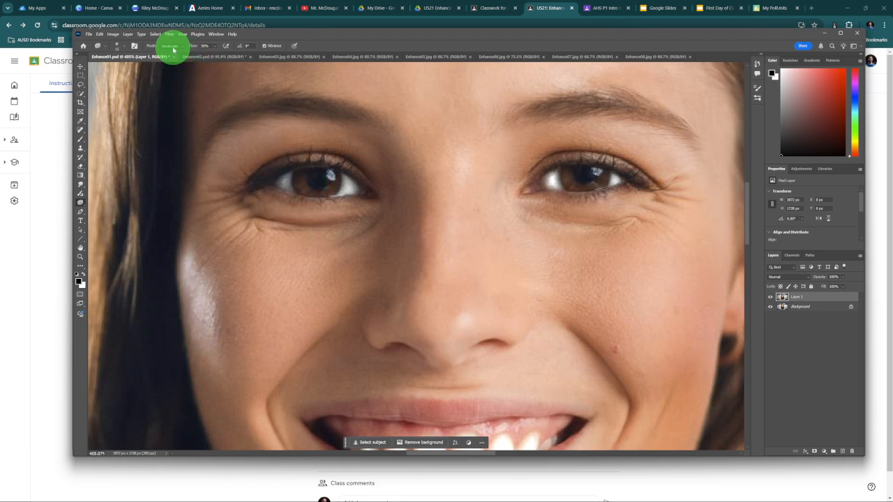
pyautogui.moveTo(182, 48)
pyautogui.mouseDown()
pyautogui.moveTo(167, 61)
pyautogui.moveTo(171, 48)
pyautogui.mouseUp()
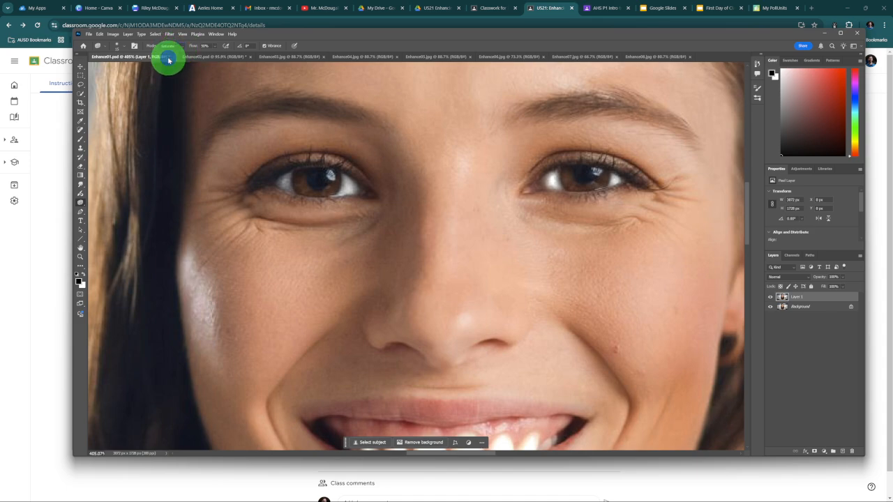
pyautogui.click(301, 184)
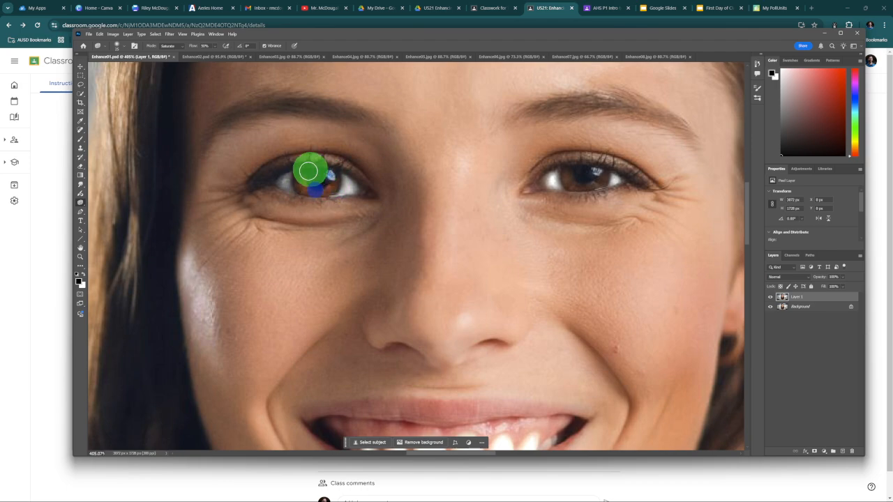
pyautogui.moveTo(305, 179)
pyautogui.mouseDown()
pyautogui.moveTo(308, 208)
pyautogui.moveTo(326, 218)
pyautogui.moveTo(328, 186)
pyautogui.mouseUp()
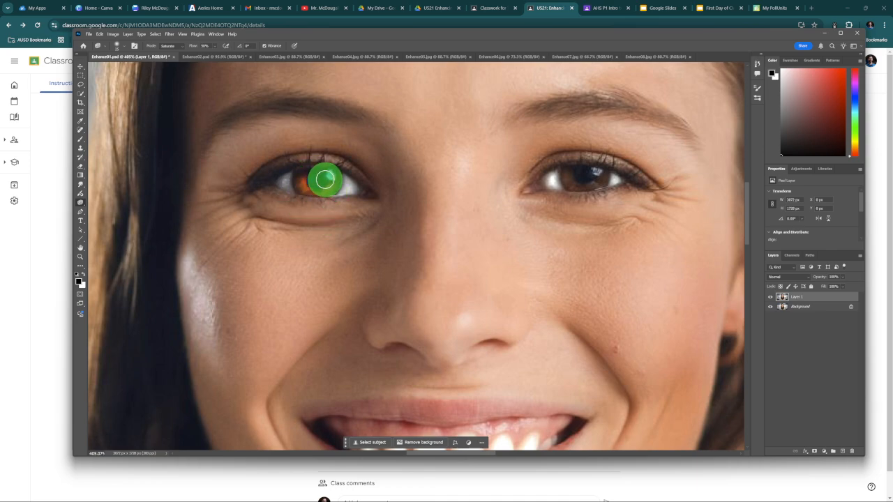
pyautogui.moveTo(299, 189)
pyautogui.mouseDown()
pyautogui.moveTo(346, 199)
pyautogui.moveTo(342, 171)
pyautogui.moveTo(316, 169)
pyautogui.moveTo(361, 178)
pyautogui.moveTo(436, 215)
pyautogui.moveTo(502, 208)
pyautogui.moveTo(570, 171)
pyautogui.moveTo(589, 183)
pyautogui.moveTo(598, 176)
pyautogui.moveTo(583, 170)
pyautogui.moveTo(574, 180)
pyautogui.moveTo(586, 184)
pyautogui.moveTo(600, 178)
pyautogui.moveTo(585, 169)
pyautogui.moveTo(569, 179)
pyautogui.moveTo(587, 187)
pyautogui.moveTo(600, 177)
pyautogui.moveTo(583, 171)
pyautogui.moveTo(570, 182)
pyautogui.moveTo(592, 185)
pyautogui.moveTo(598, 177)
pyautogui.moveTo(569, 184)
pyautogui.moveTo(603, 176)
pyautogui.moveTo(570, 178)
pyautogui.moveTo(591, 185)
pyautogui.moveTo(601, 172)
pyautogui.moveTo(572, 175)
pyautogui.moveTo(580, 187)
pyautogui.moveTo(600, 178)
pyautogui.moveTo(588, 169)
pyautogui.moveTo(575, 182)
pyautogui.moveTo(596, 178)
pyautogui.moveTo(577, 173)
pyautogui.moveTo(590, 180)
pyautogui.moveTo(596, 171)
pyautogui.moveTo(569, 174)
pyautogui.moveTo(589, 185)
pyautogui.moveTo(599, 176)
pyautogui.moveTo(343, 203)
pyautogui.moveTo(333, 187)
pyautogui.moveTo(320, 190)
pyautogui.moveTo(334, 181)
pyautogui.moveTo(312, 175)
pyautogui.moveTo(306, 187)
pyautogui.moveTo(393, 168)
pyautogui.moveTo(472, 200)
pyautogui.mouseUp()
# - Saturate the hair all around the head with a larger Sponge brush, comparing against the original by toggling Layer 1
pyautogui.scroll(-6, 472, 200)
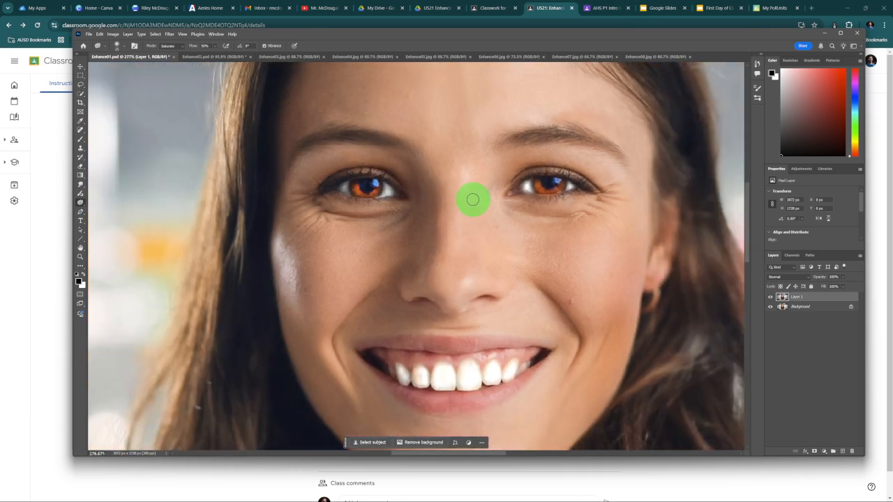
pyautogui.scroll(-1, 473, 200)
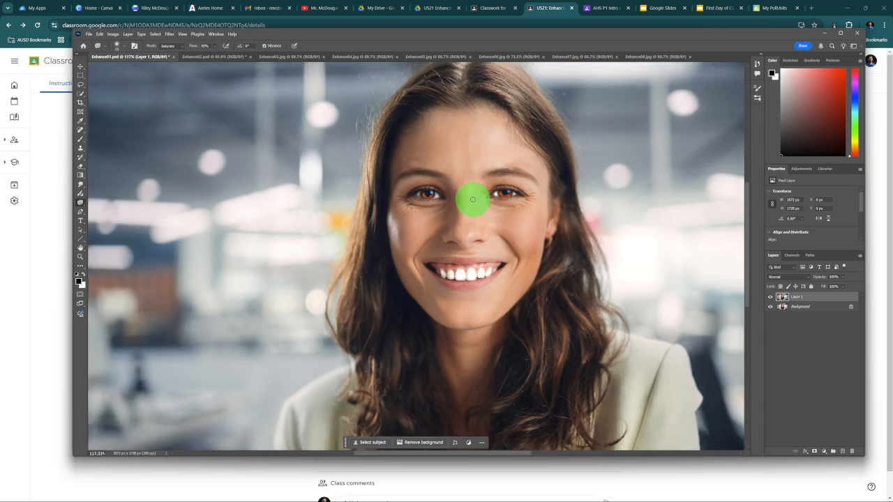
pyautogui.scroll(-2, 472, 201)
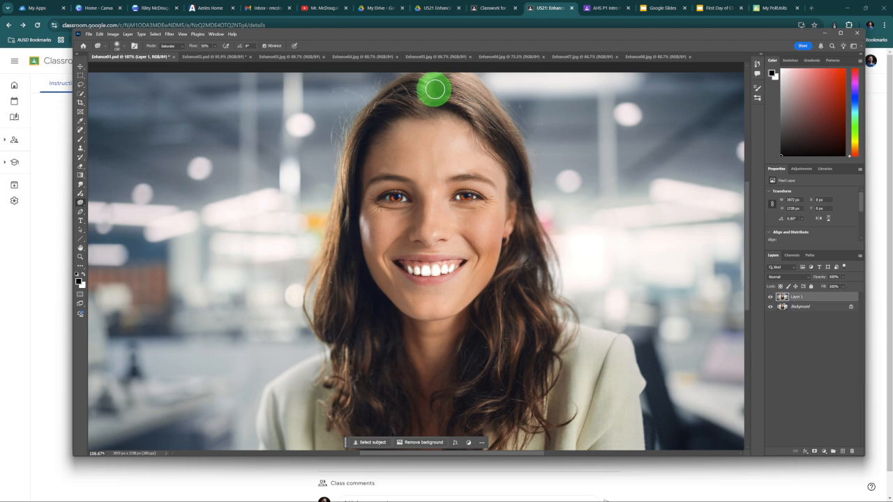
pyautogui.moveTo(454, 88)
pyautogui.mouseDown()
pyautogui.moveTo(494, 116)
pyautogui.moveTo(471, 92)
pyautogui.moveTo(502, 140)
pyautogui.moveTo(459, 88)
pyautogui.moveTo(416, 102)
pyautogui.moveTo(446, 88)
pyautogui.moveTo(476, 107)
pyautogui.moveTo(459, 91)
pyautogui.moveTo(467, 102)
pyautogui.moveTo(408, 92)
pyautogui.moveTo(377, 122)
pyautogui.moveTo(389, 102)
pyautogui.moveTo(362, 140)
pyautogui.moveTo(364, 125)
pyautogui.moveTo(349, 189)
pyautogui.moveTo(350, 157)
pyautogui.moveTo(327, 298)
pyautogui.moveTo(338, 232)
pyautogui.moveTo(343, 317)
pyautogui.moveTo(335, 270)
pyautogui.moveTo(328, 318)
pyautogui.moveTo(347, 269)
pyautogui.moveTo(357, 330)
pyautogui.moveTo(336, 260)
pyautogui.moveTo(327, 276)
pyautogui.moveTo(340, 224)
pyautogui.moveTo(325, 317)
pyautogui.moveTo(336, 319)
pyautogui.moveTo(351, 270)
pyautogui.moveTo(350, 340)
pyautogui.moveTo(337, 287)
pyautogui.moveTo(341, 381)
pyautogui.moveTo(360, 302)
pyautogui.moveTo(378, 407)
pyautogui.moveTo(381, 319)
pyautogui.moveTo(398, 412)
pyautogui.moveTo(361, 363)
pyautogui.moveTo(353, 416)
pyautogui.moveTo(371, 329)
pyautogui.moveTo(447, 345)
pyautogui.moveTo(510, 301)
pyautogui.moveTo(524, 196)
pyautogui.moveTo(451, 91)
pyautogui.moveTo(389, 102)
pyautogui.moveTo(423, 79)
pyautogui.moveTo(419, 94)
pyautogui.moveTo(378, 118)
pyautogui.moveTo(461, 92)
pyautogui.moveTo(495, 116)
pyautogui.moveTo(524, 167)
pyautogui.moveTo(513, 154)
pyautogui.moveTo(526, 272)
pyautogui.moveTo(524, 258)
pyautogui.moveTo(510, 316)
pyautogui.moveTo(530, 289)
pyautogui.moveTo(519, 397)
pyautogui.moveTo(532, 321)
pyautogui.moveTo(494, 355)
pyautogui.moveTo(486, 328)
pyautogui.moveTo(473, 393)
pyautogui.moveTo(484, 321)
pyautogui.moveTo(510, 373)
pyautogui.moveTo(501, 437)
pyautogui.moveTo(532, 385)
pyautogui.moveTo(475, 421)
pyautogui.moveTo(530, 323)
pyautogui.moveTo(531, 348)
pyautogui.moveTo(514, 159)
pyautogui.moveTo(515, 182)
pyautogui.moveTo(481, 222)
pyautogui.moveTo(495, 110)
pyautogui.moveTo(524, 135)
pyautogui.moveTo(467, 240)
pyautogui.moveTo(759, 315)
pyautogui.mouseUp()
pyautogui.click(771, 297)
pyautogui.click(770, 297)
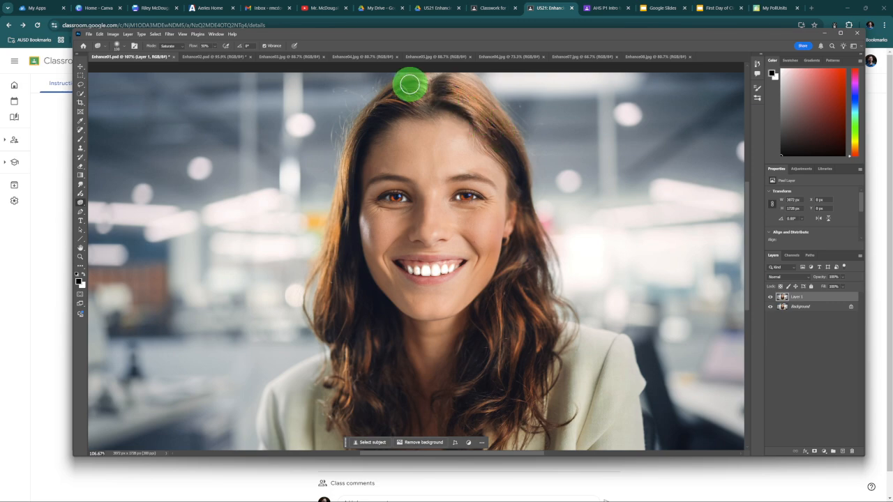
# - Select the flyaway hairs and background beside the upper left side of the head with the Lasso tool
pyautogui.scroll(5, 431, 113)
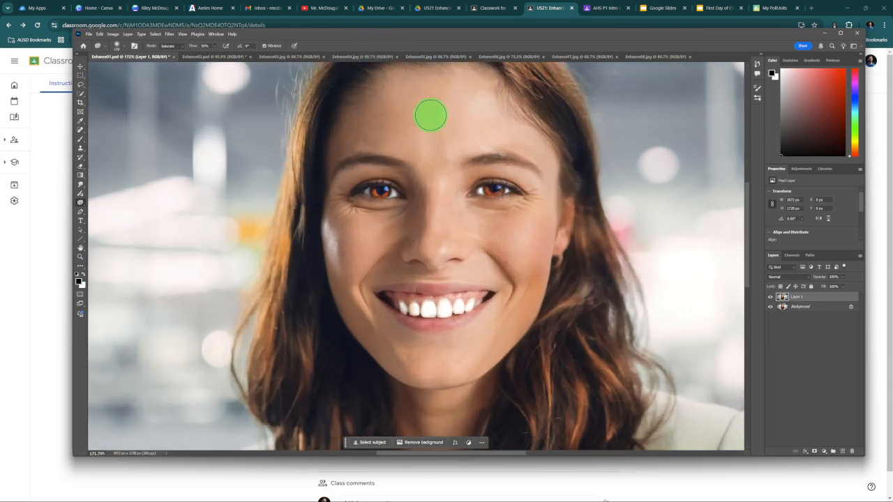
pyautogui.moveTo(453, 113); pyautogui.dragTo(441, 185)
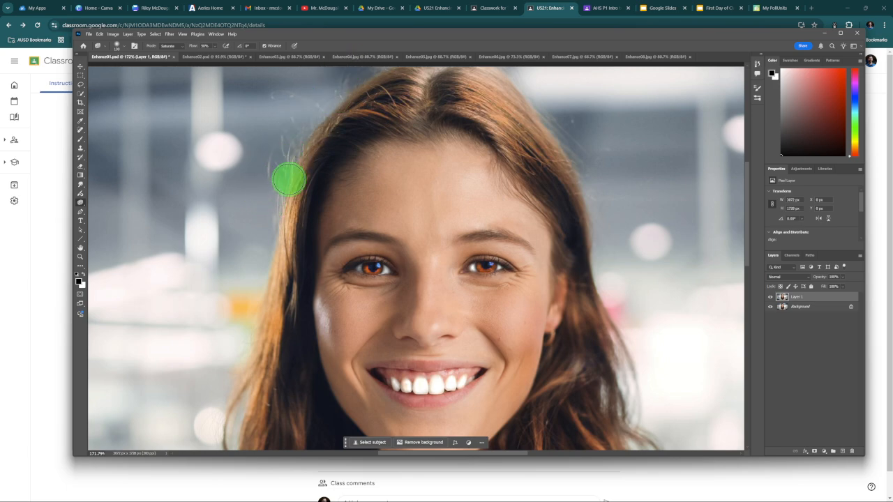
pyautogui.click(338, 138)
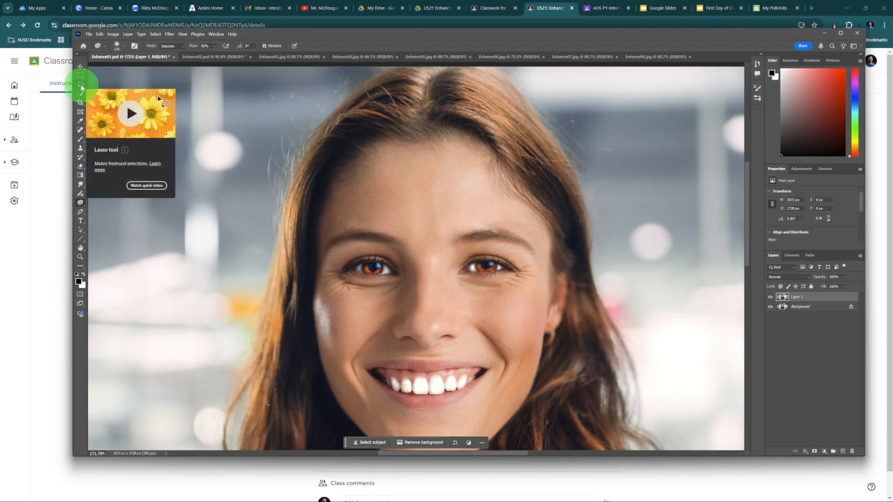
pyautogui.click(81, 86)
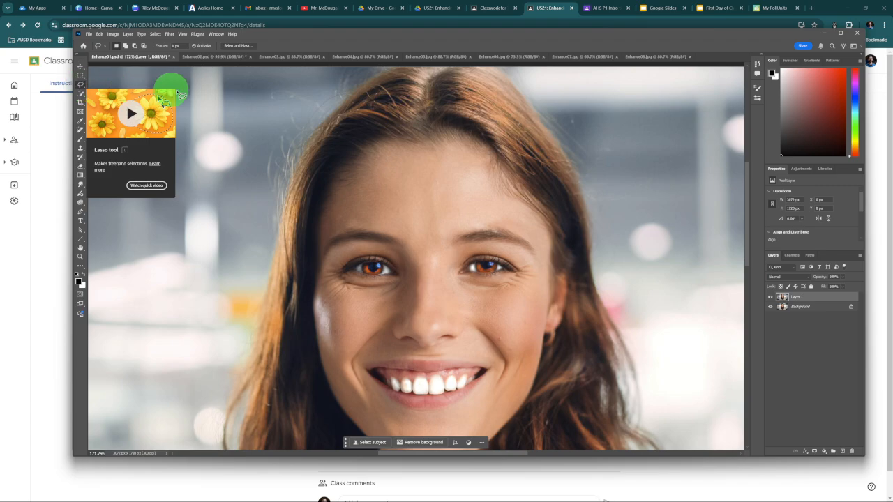
pyautogui.click(385, 71)
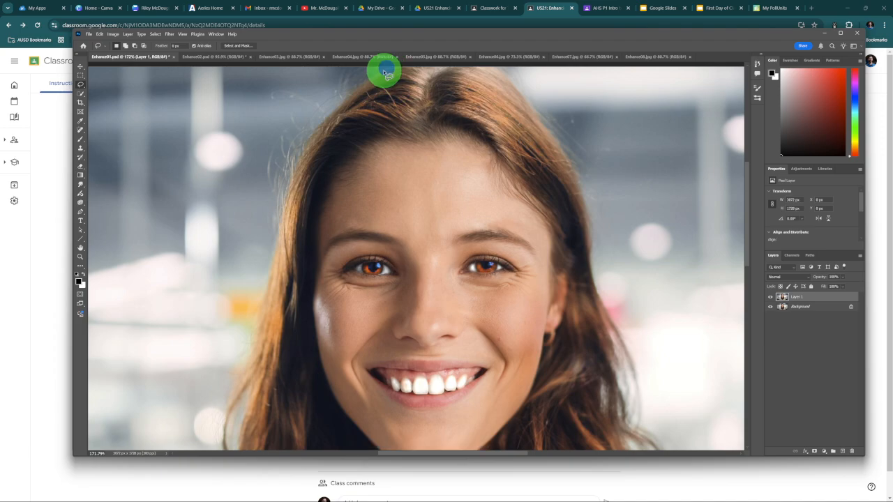
pyautogui.moveTo(375, 81)
pyautogui.mouseDown()
pyautogui.moveTo(302, 152)
pyautogui.moveTo(278, 234)
pyautogui.moveTo(265, 235)
pyautogui.moveTo(242, 203)
pyautogui.moveTo(237, 171)
pyautogui.moveTo(238, 130)
pyautogui.moveTo(254, 101)
pyautogui.moveTo(293, 75)
pyautogui.moveTo(379, 70)
pyautogui.mouseUp()
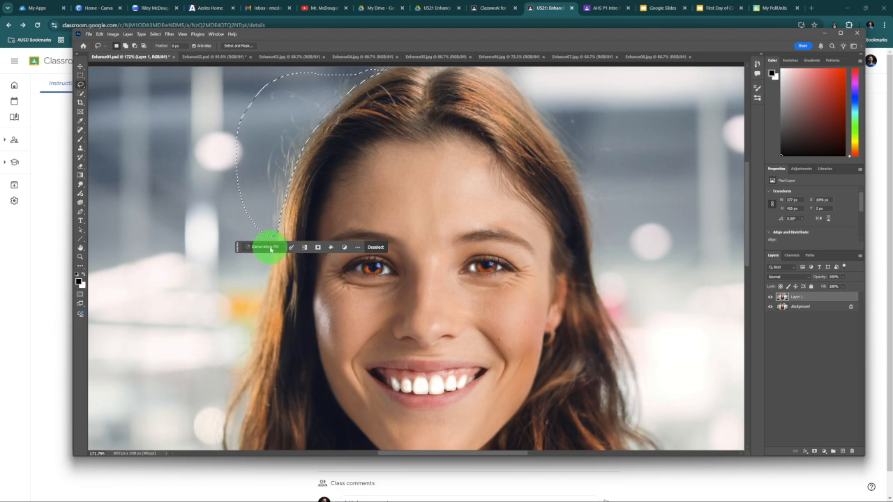
# - Run Generative Fill on the selected area with the prompt "remove fly aways"
pyautogui.click(100, 34)
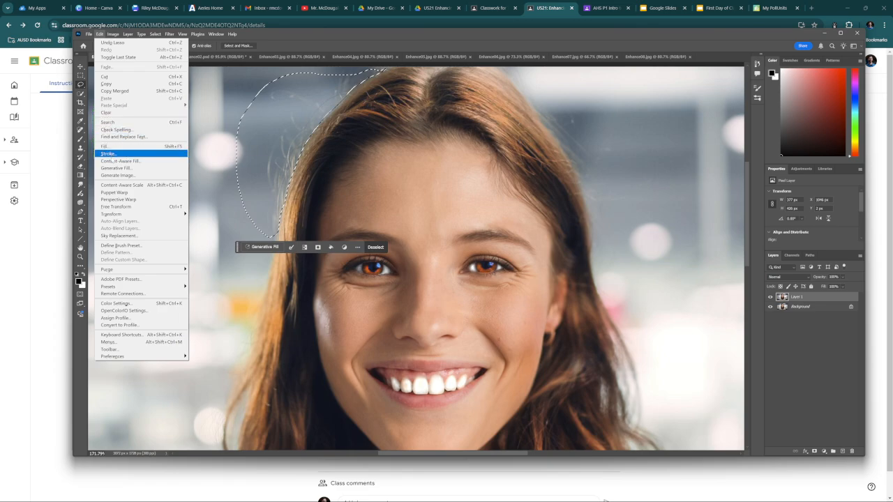
pyautogui.click(112, 168)
pyautogui.click(416, 162)
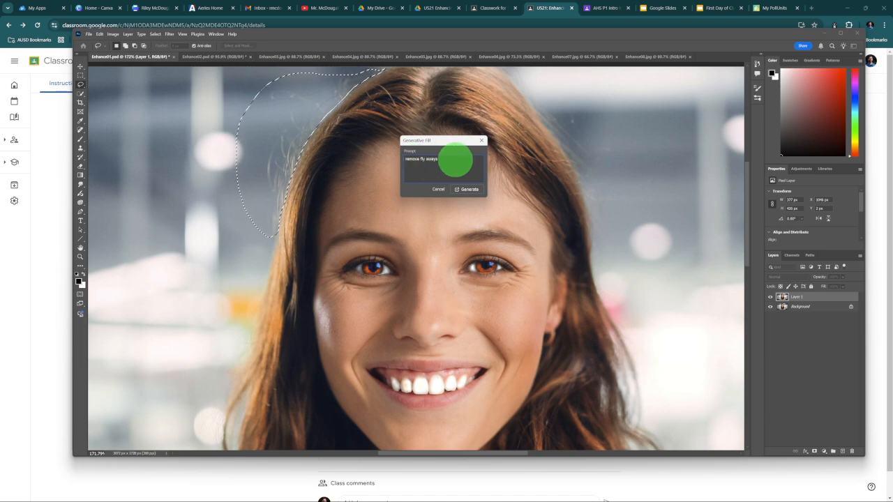
pyautogui.click(466, 189)
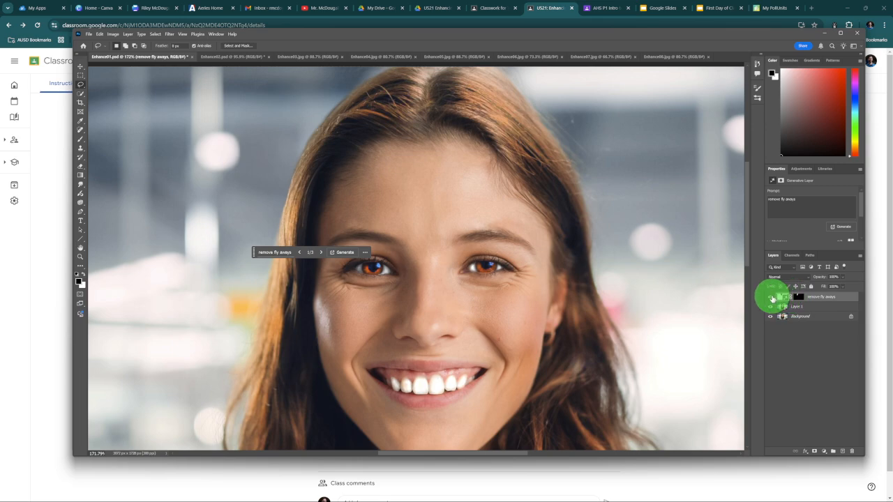
# - Toggle the generated fill layer's visibility to compare the hair edge with and without flyaways
pyautogui.click(771, 297)
pyautogui.click(771, 298)
pyautogui.click(771, 297)
pyautogui.click(771, 297)
# - Lasso the flyaway hairs beside the upper right side of the head and run Generative Fill with the prompt "remove fly aways"
pyautogui.moveTo(551, 100)
pyautogui.mouseDown()
pyautogui.moveTo(494, 116)
pyautogui.moveTo(418, 76)
pyautogui.moveTo(478, 151)
pyautogui.moveTo(512, 248)
pyautogui.moveTo(534, 257)
pyautogui.moveTo(591, 217)
pyautogui.moveTo(577, 150)
pyautogui.moveTo(507, 99)
pyautogui.moveTo(414, 74)
pyautogui.mouseUp()
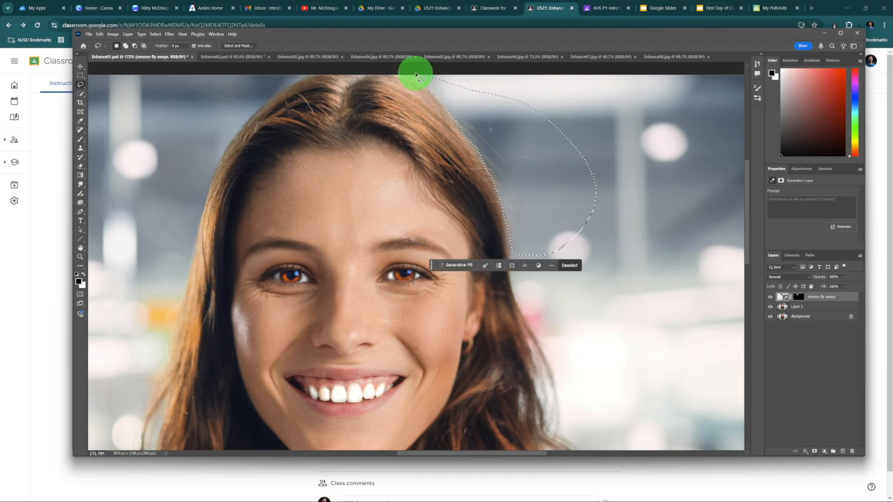
pyautogui.click(100, 34)
pyautogui.click(150, 168)
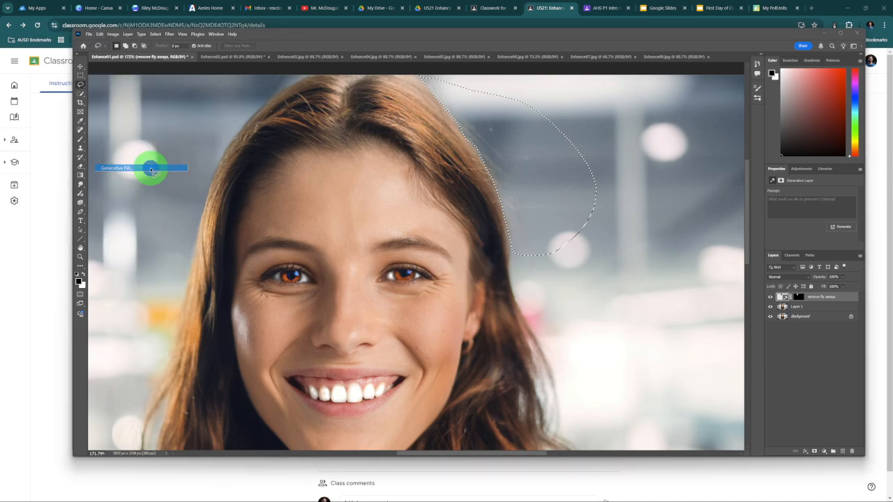
pyautogui.click(422, 160)
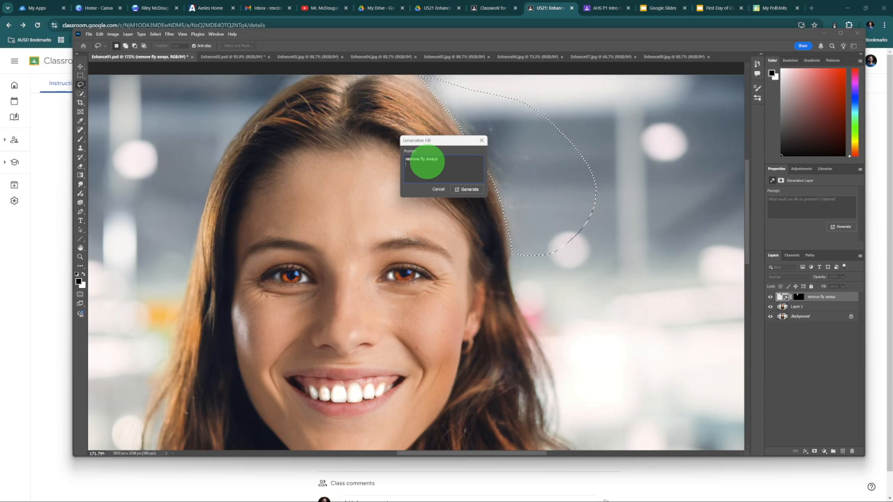
pyautogui.click(463, 189)
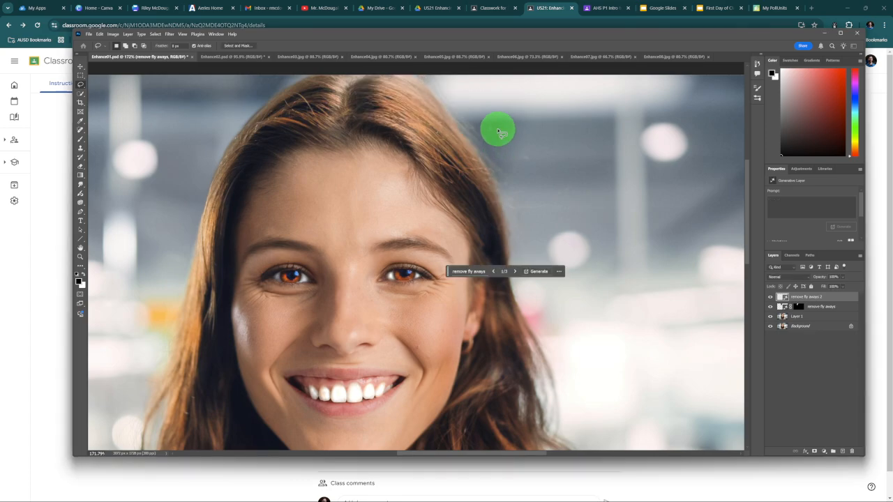
pyautogui.click(769, 298)
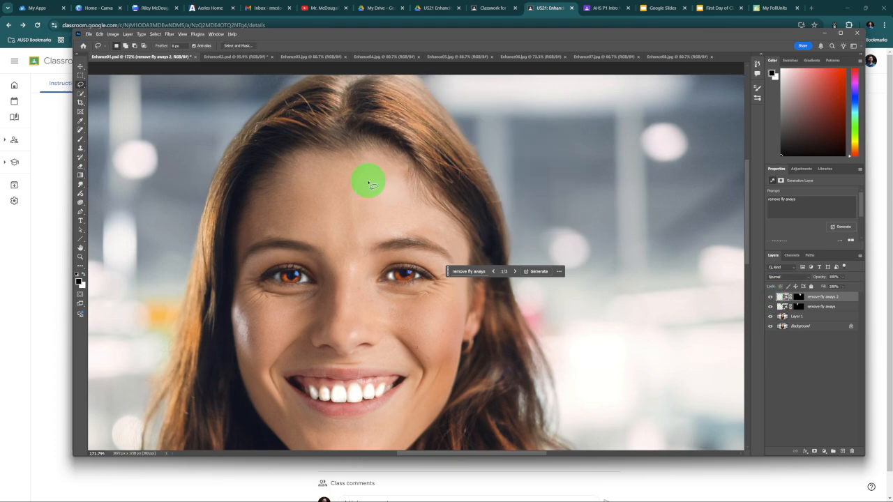
# - Toggle Layer 1's visibility with the whole portrait in view to compare the full retouching with the original
pyautogui.scroll(-5, 370, 183)
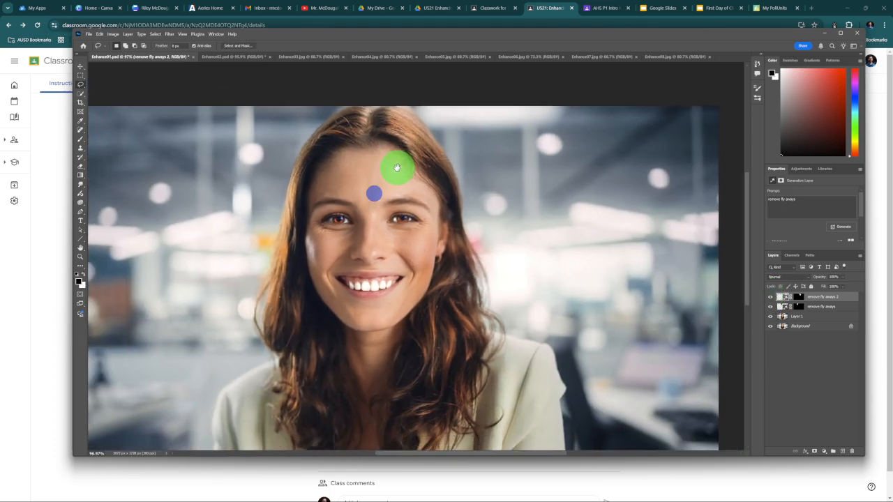
pyautogui.moveTo(397, 168); pyautogui.dragTo(412, 130)
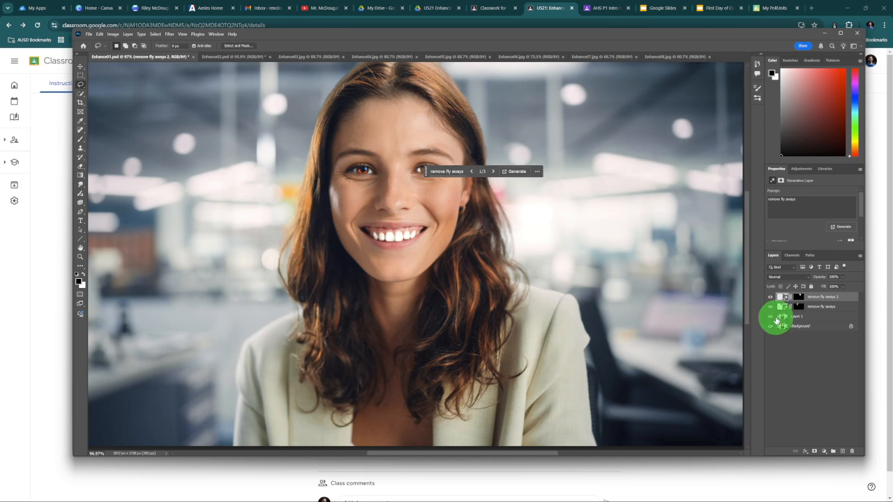
pyautogui.click(811, 316)
pyautogui.click(770, 317)
pyautogui.click(770, 317)
pyautogui.click(770, 317)
pyautogui.click(770, 317)
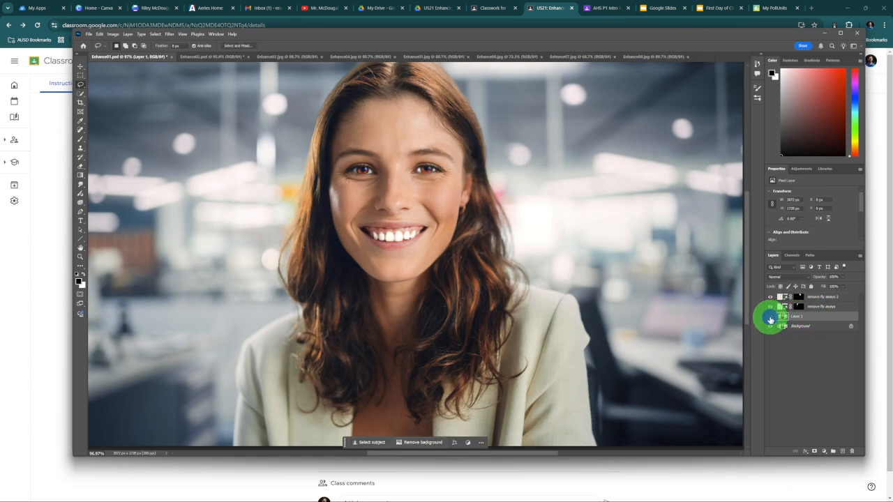
pyautogui.click(770, 318)
pyautogui.click(770, 318)
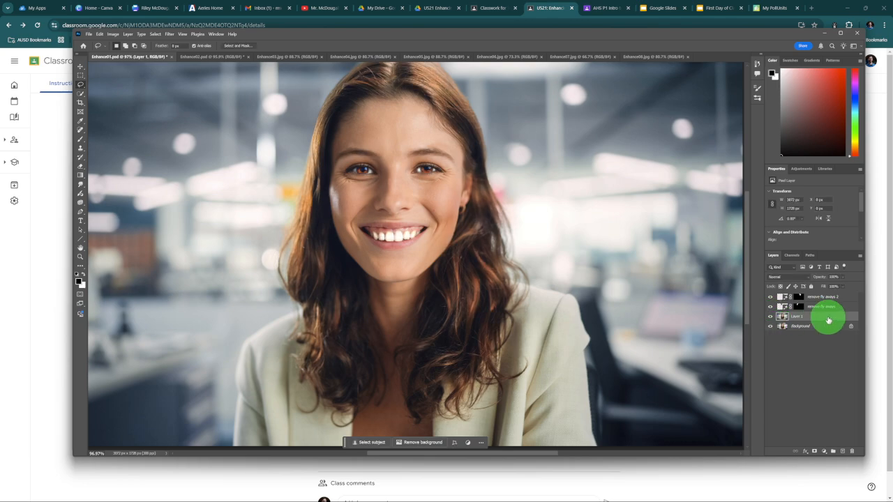
# - Lower Layer 1's fill to about 60% to soften the retouching, and toggle its visibility to compare it with the original
pyautogui.moveTo(828, 320); pyautogui.dragTo(851, 300)
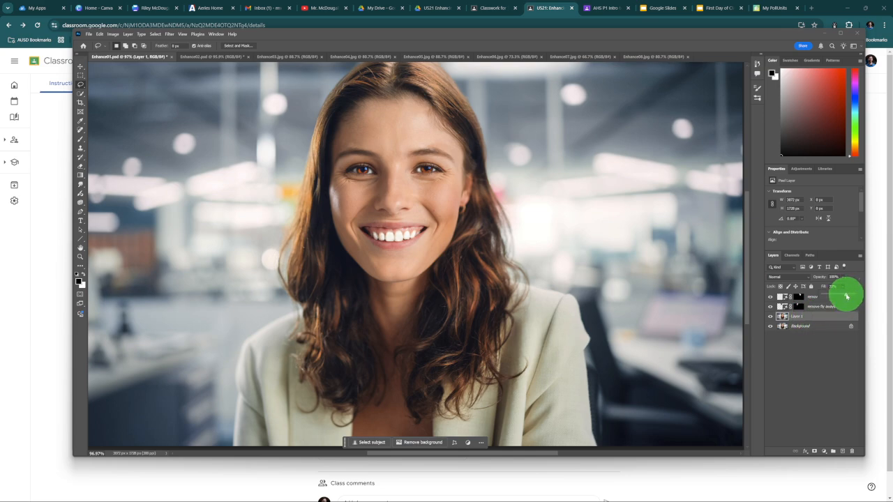
pyautogui.moveTo(847, 297)
pyautogui.mouseDown()
pyautogui.moveTo(526, 193)
pyautogui.moveTo(444, 187)
pyautogui.moveTo(845, 297)
pyautogui.mouseUp()
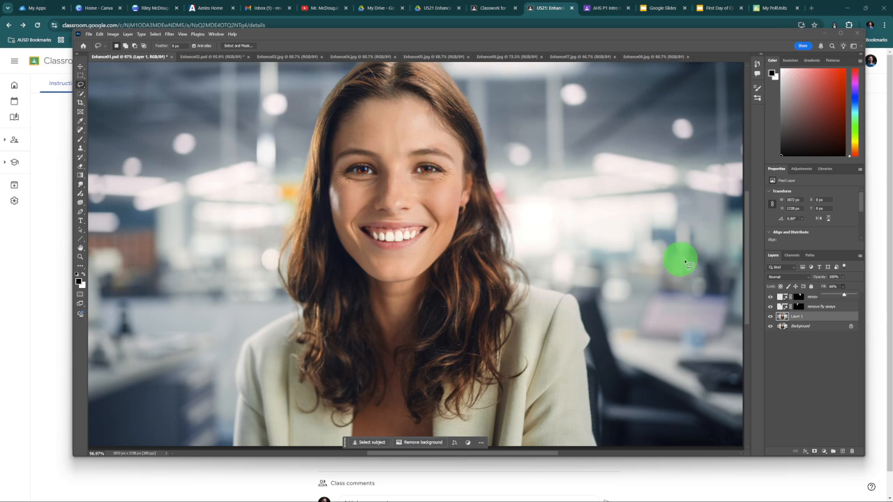
pyautogui.click(771, 317)
pyautogui.click(771, 317)
pyautogui.click(771, 317)
pyautogui.click(771, 317)
pyautogui.click(771, 317)
pyautogui.click(771, 317)
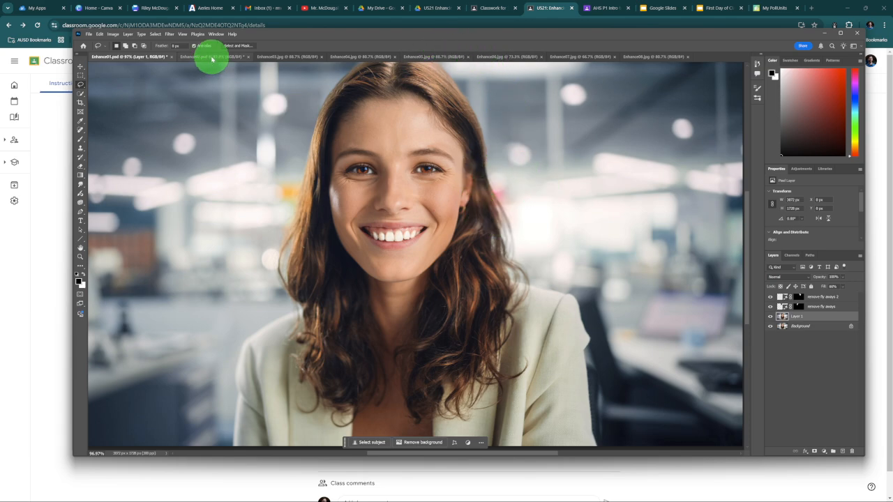
# - Switch to Enhance02.psd and toggle the retouched layer's visibility to compare the finished portrait with the original
pyautogui.click(212, 57)
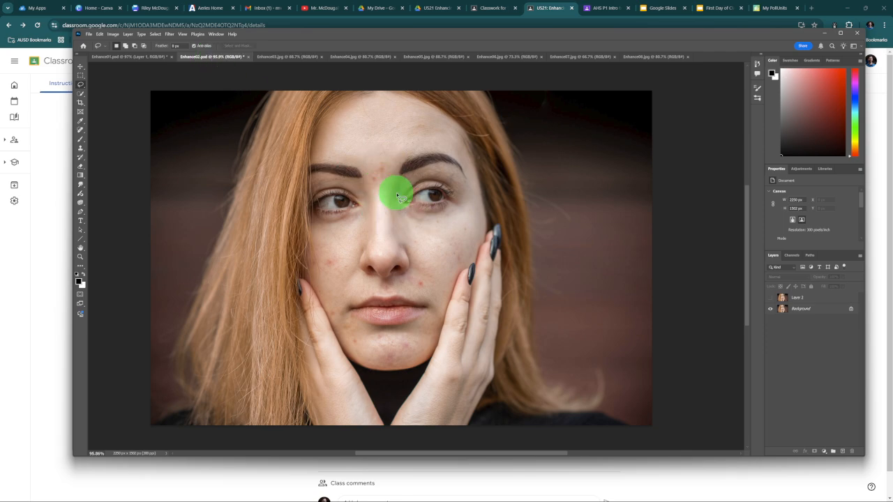
pyautogui.click(772, 298)
pyautogui.click(771, 298)
pyautogui.click(772, 298)
pyautogui.click(771, 298)
pyautogui.click(772, 298)
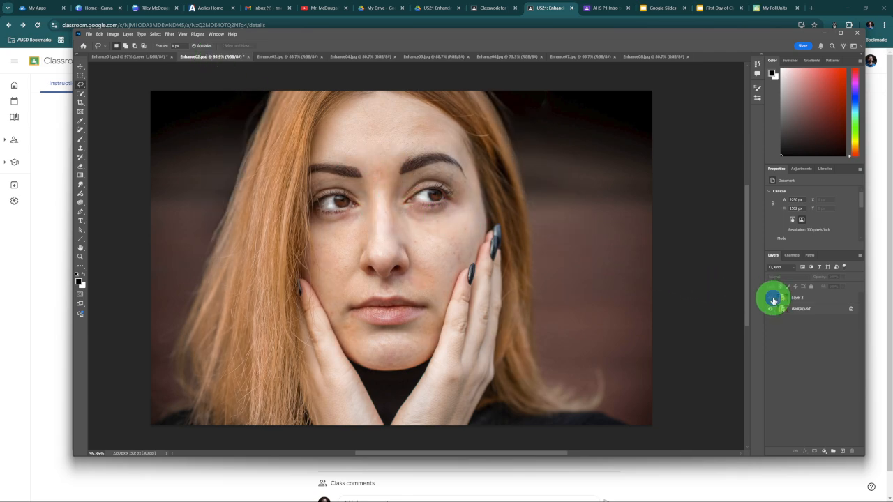
# - Delete the old retouched layer in Enhance02.psd and duplicate the Background as a fresh working layer
pyautogui.click(824, 302)
pyautogui.click(771, 298)
pyautogui.moveTo(817, 300); pyautogui.dragTo(851, 452)
pyautogui.click(826, 300)
pyautogui.hotkey('ctrl', 'j')
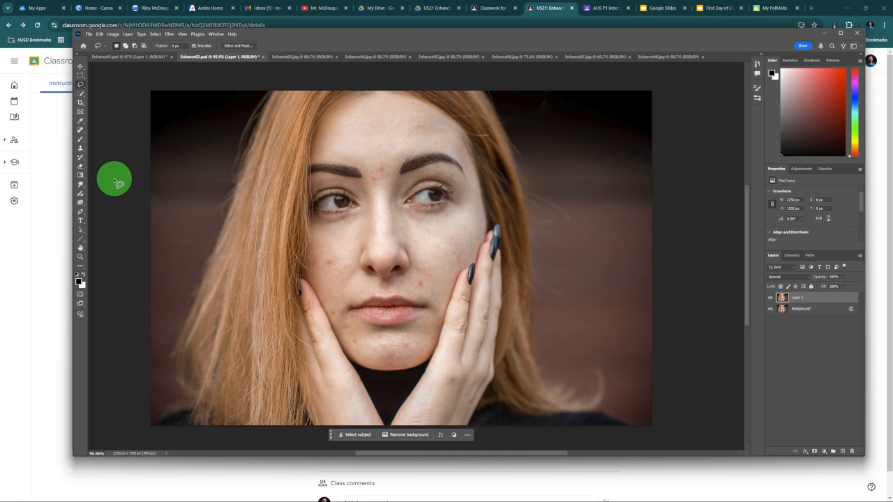
# - Desaturate the whites of both eyes with the Sponge tool in Desaturate mode, using a small brush
pyautogui.scroll(2, 333, 203)
pyautogui.scroll(3, 385, 214)
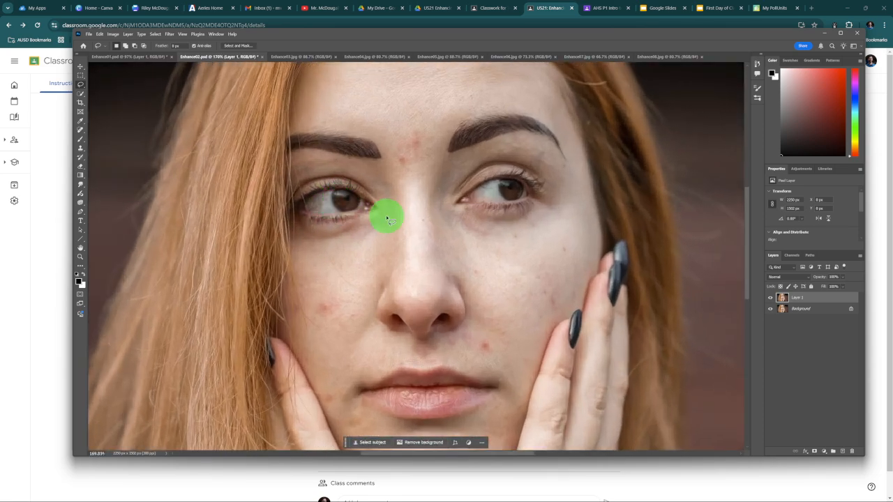
pyautogui.moveTo(398, 216); pyautogui.dragTo(358, 214)
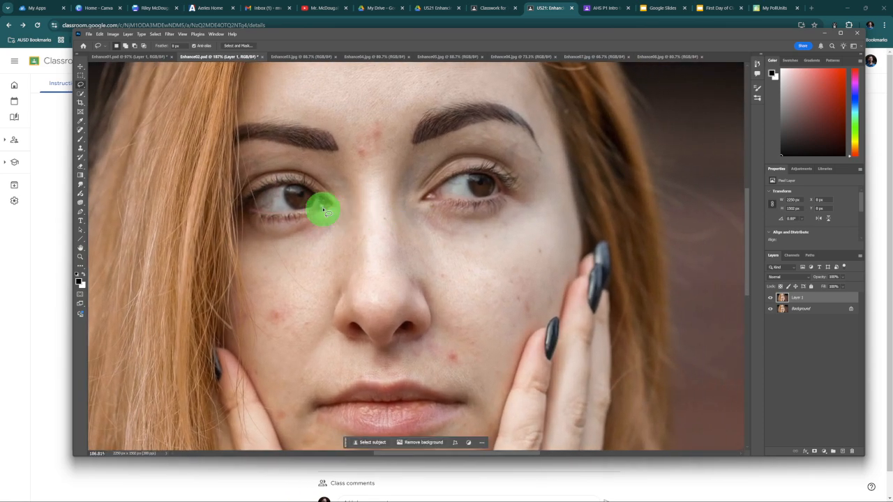
pyautogui.click(80, 204)
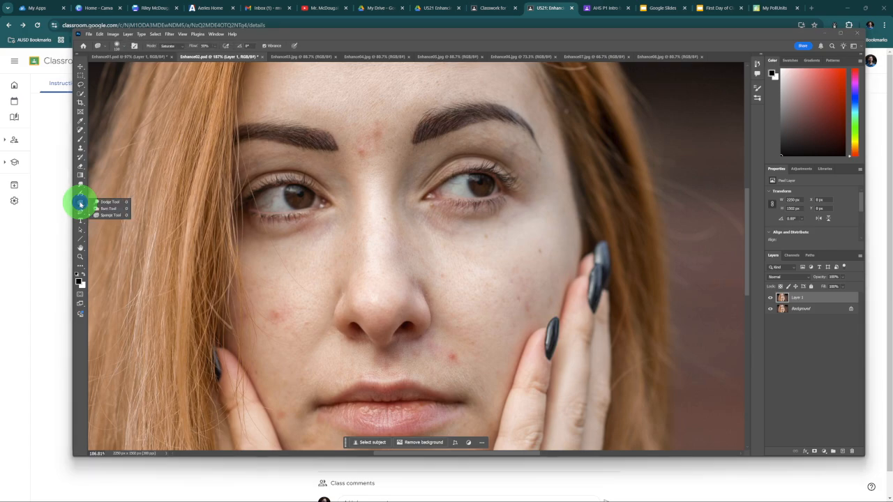
pyautogui.moveTo(81, 204); pyautogui.dragTo(104, 213)
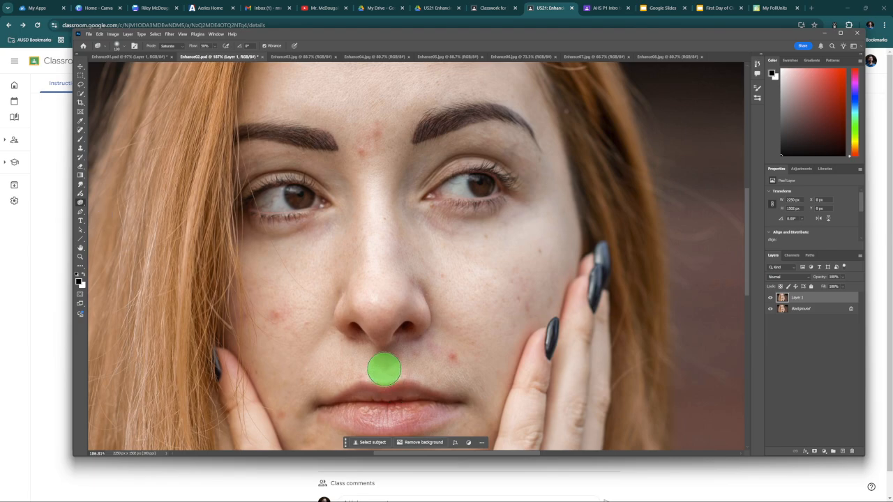
pyautogui.click(180, 46)
pyautogui.click(179, 53)
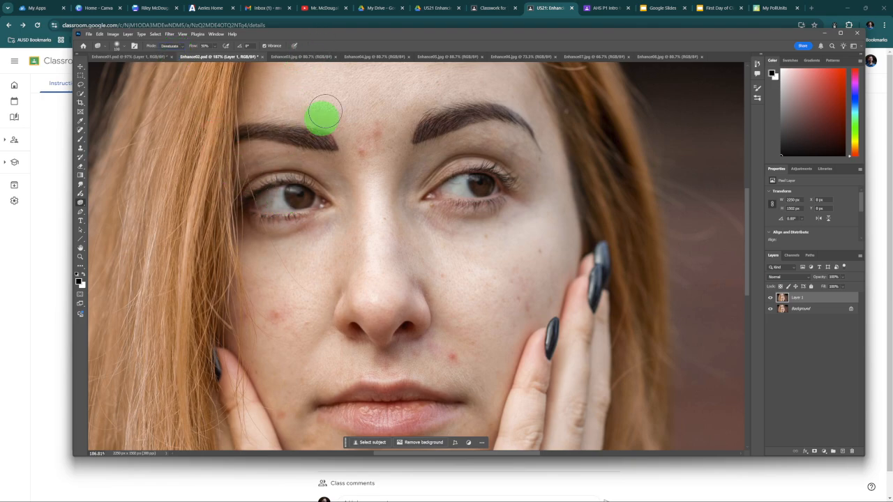
pyautogui.click(346, 46)
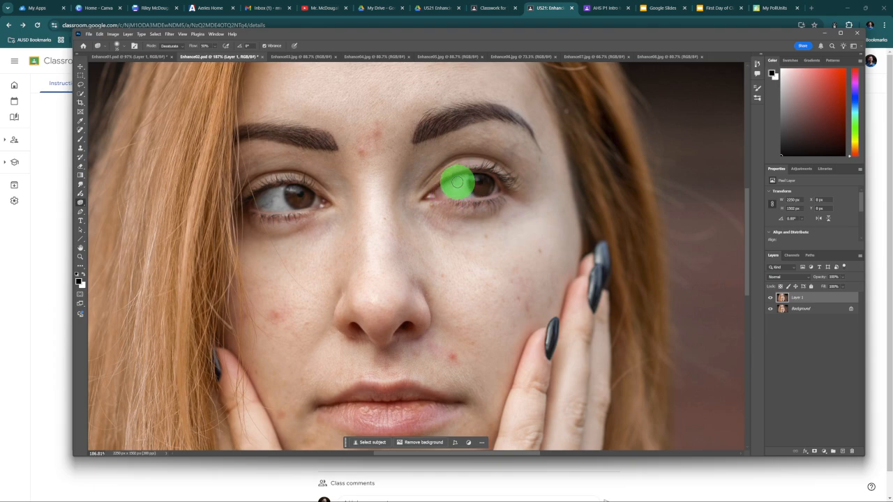
pyautogui.moveTo(445, 190)
pyautogui.mouseDown()
pyautogui.moveTo(468, 193)
pyautogui.moveTo(453, 191)
pyautogui.moveTo(463, 179)
pyautogui.moveTo(447, 189)
pyautogui.moveTo(468, 195)
pyautogui.moveTo(466, 177)
pyautogui.moveTo(448, 188)
pyautogui.moveTo(465, 192)
pyautogui.moveTo(452, 191)
pyautogui.moveTo(458, 180)
pyautogui.moveTo(445, 192)
pyautogui.moveTo(465, 193)
pyautogui.moveTo(285, 208)
pyautogui.moveTo(282, 189)
pyautogui.moveTo(102, 173)
pyautogui.moveTo(91, 185)
pyautogui.moveTo(85, 178)
pyautogui.moveTo(80, 201)
pyautogui.moveTo(104, 202)
pyautogui.mouseUp()
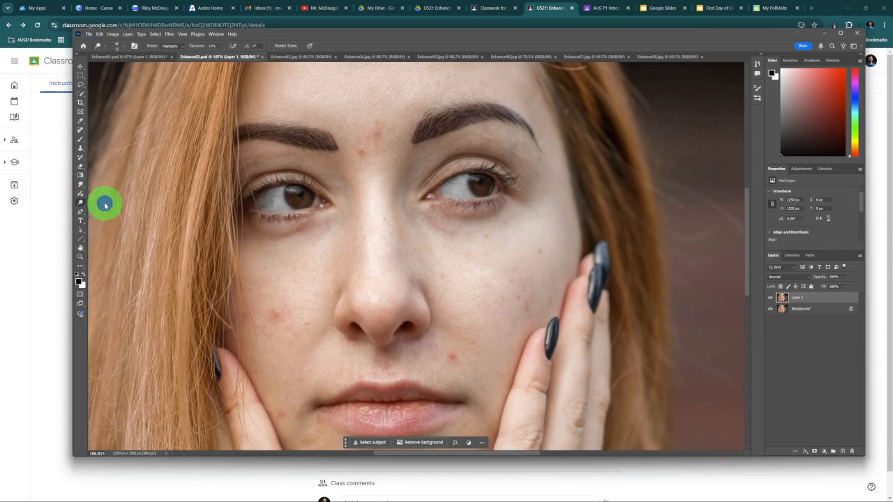
# - Brighten the whites of both eyes with the Dodge tool set to the Highlights range
pyautogui.moveTo(215, 55); pyautogui.dragTo(273, 201)
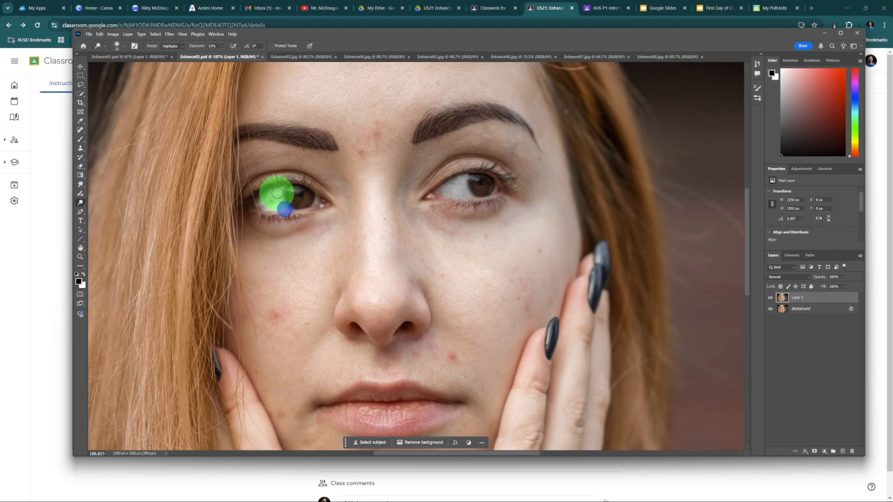
pyautogui.moveTo(280, 190)
pyautogui.mouseDown()
pyautogui.moveTo(266, 208)
pyautogui.moveTo(313, 202)
pyautogui.mouseUp()
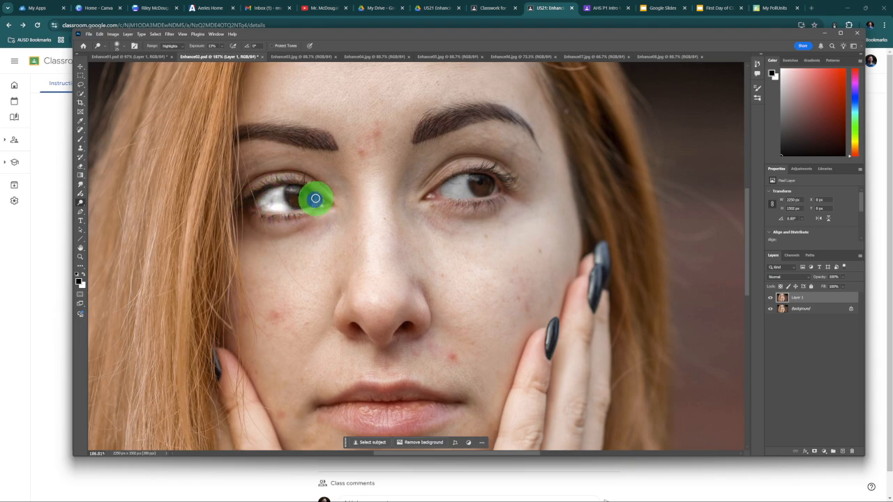
pyautogui.moveTo(314, 201)
pyautogui.mouseDown()
pyautogui.moveTo(409, 181)
pyautogui.moveTo(467, 183)
pyautogui.moveTo(455, 192)
pyautogui.moveTo(464, 191)
pyautogui.moveTo(462, 180)
pyautogui.moveTo(445, 190)
pyautogui.moveTo(466, 183)
pyautogui.moveTo(456, 184)
pyautogui.moveTo(463, 198)
pyautogui.moveTo(449, 191)
pyautogui.moveTo(468, 194)
pyautogui.moveTo(463, 183)
pyautogui.moveTo(442, 190)
pyautogui.moveTo(468, 194)
pyautogui.moveTo(449, 193)
pyautogui.moveTo(469, 183)
pyautogui.moveTo(410, 184)
pyautogui.mouseUp()
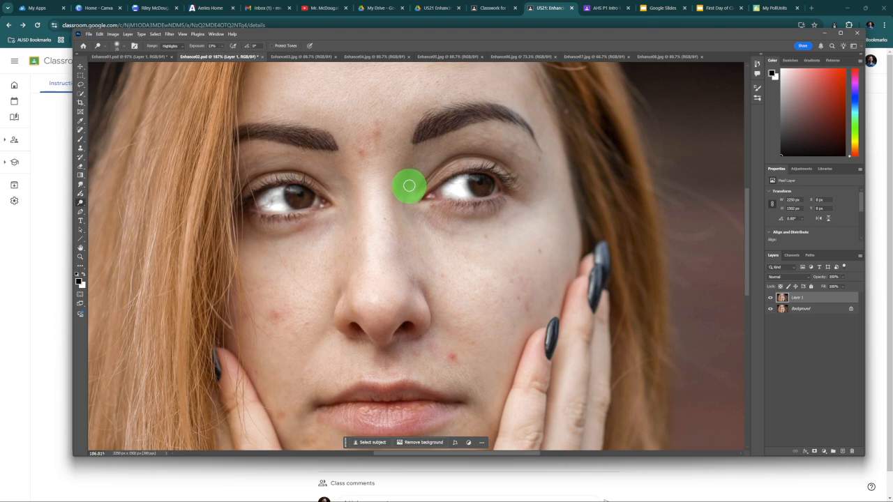
# - Darken both eyebrows with the Burn tool set to Midtones at 25% exposure
pyautogui.click(81, 203)
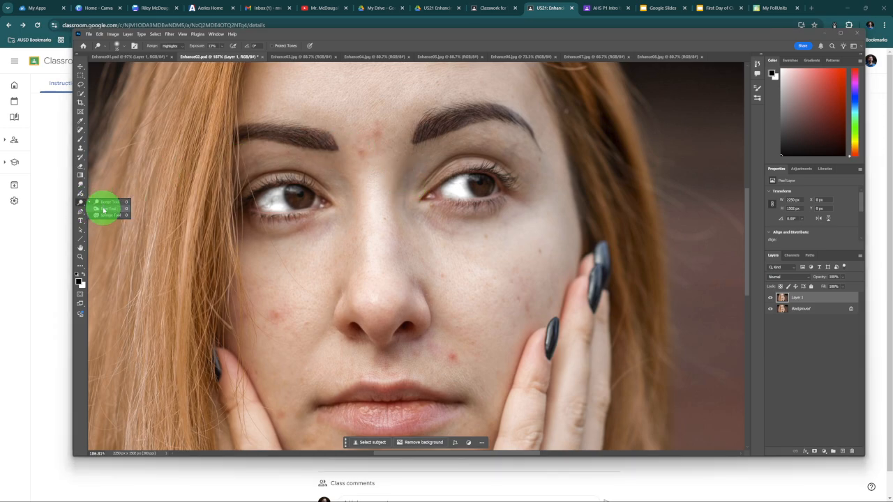
pyautogui.click(104, 209)
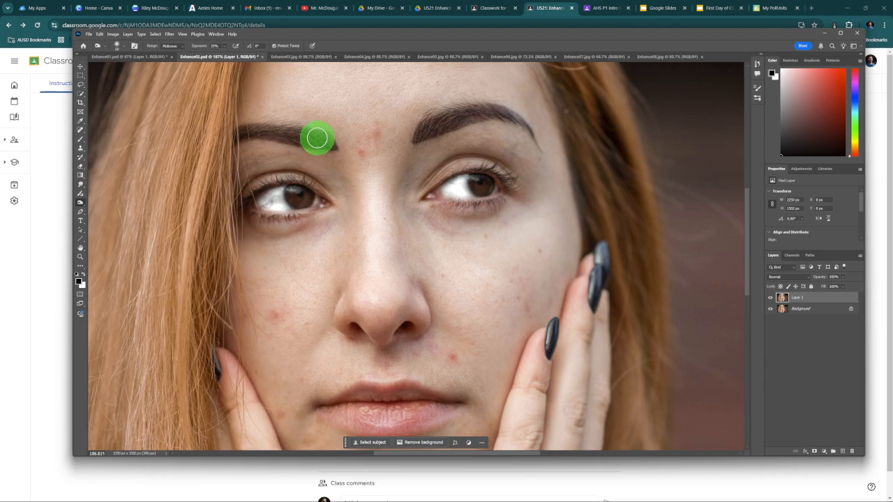
pyautogui.moveTo(314, 141); pyautogui.dragTo(247, 131)
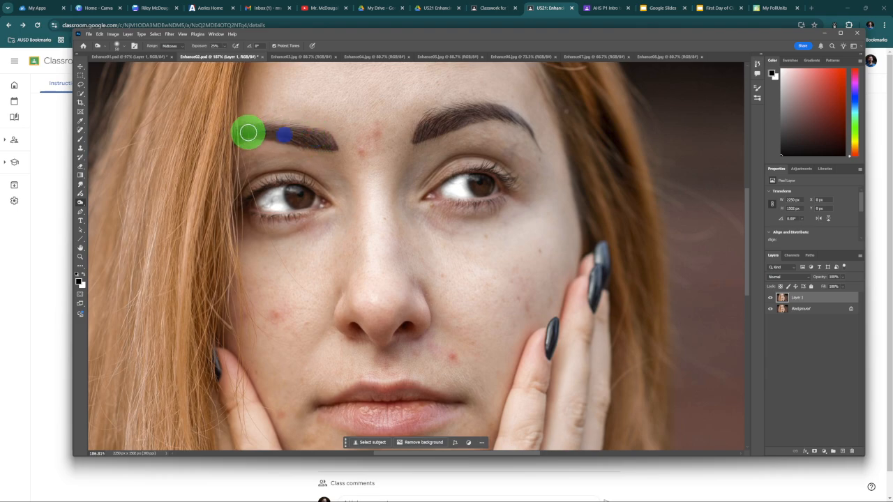
pyautogui.moveTo(432, 128)
pyautogui.mouseDown()
pyautogui.moveTo(459, 114)
pyautogui.moveTo(496, 114)
pyautogui.moveTo(479, 118)
pyautogui.mouseUp()
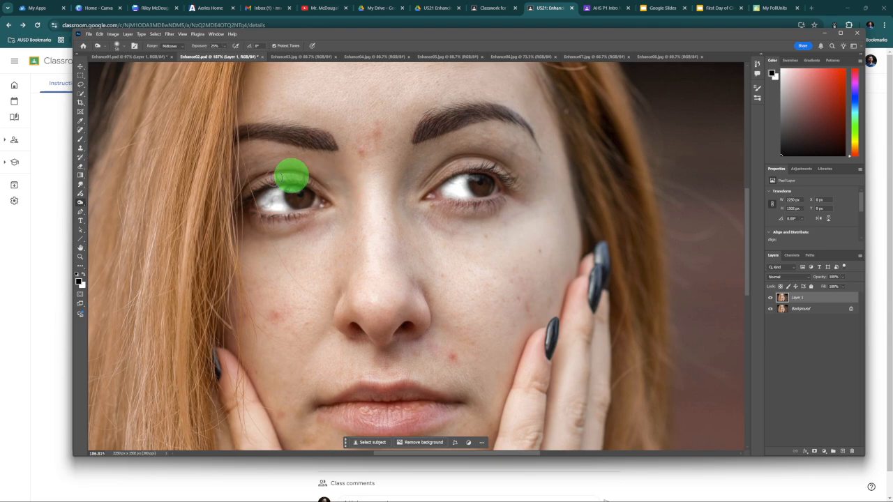
pyautogui.moveTo(310, 136)
pyautogui.mouseDown()
pyautogui.moveTo(275, 136)
pyautogui.moveTo(288, 135)
pyautogui.mouseUp()
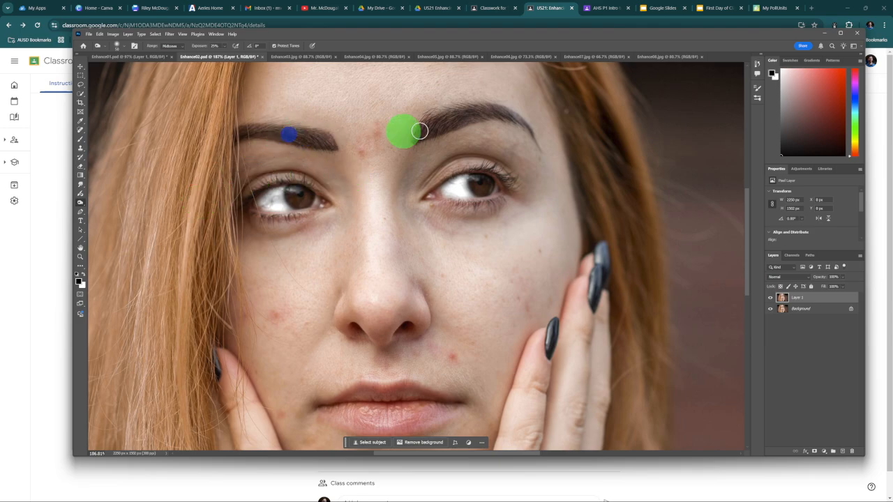
pyautogui.moveTo(451, 119); pyautogui.dragTo(470, 114)
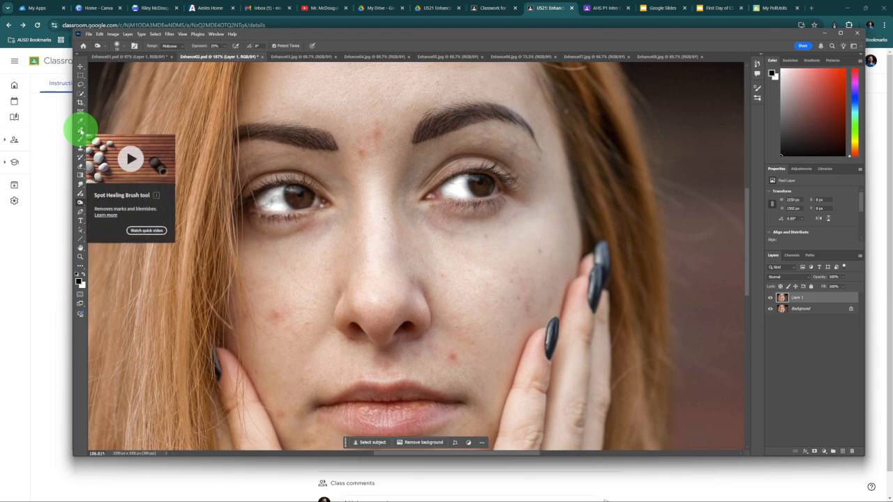
# - Remove blemishes between the eyebrows and on the cheek beside the hair with the Spot Healing Brush
pyautogui.click(80, 129)
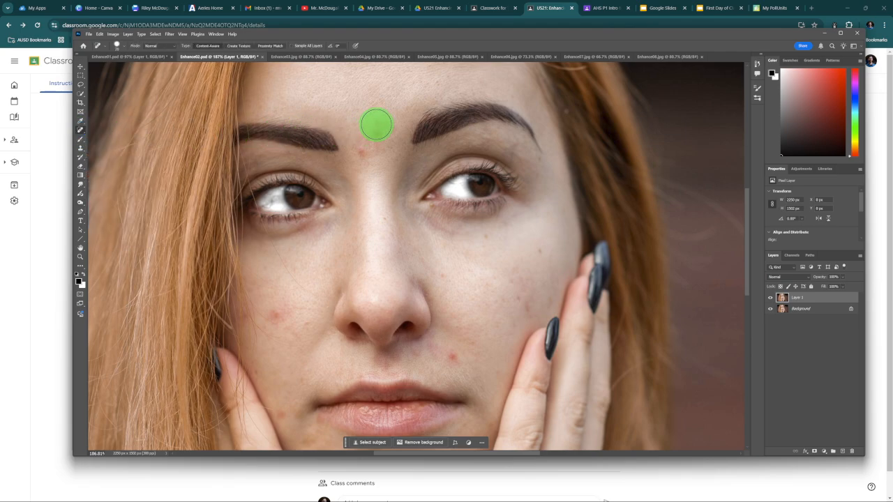
pyautogui.moveTo(377, 117); pyautogui.dragTo(373, 202)
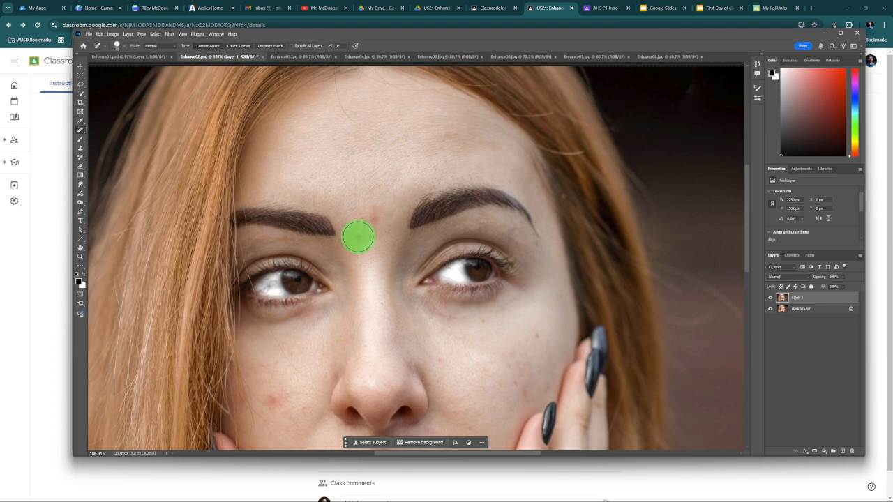
pyautogui.moveTo(372, 272); pyautogui.dragTo(418, 129)
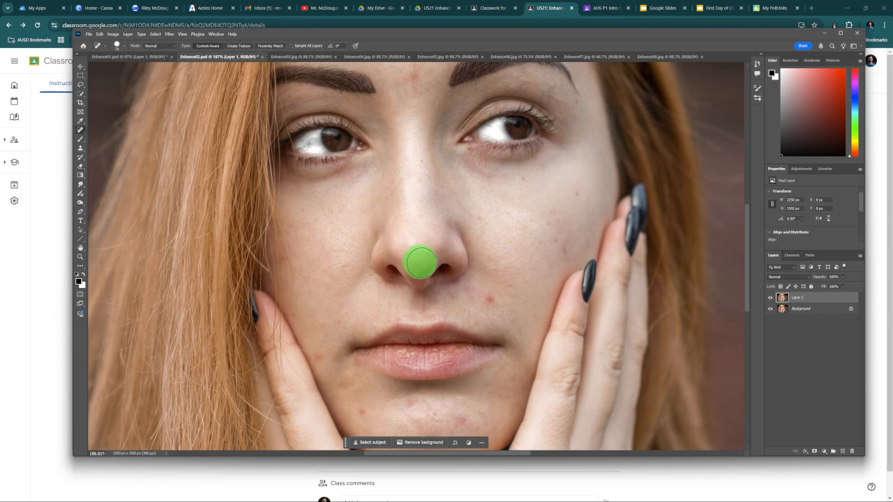
# - Heal the remaining blemishes around the mouth, on the chin and cheek, and between the eyebrows
pyautogui.click(490, 302)
pyautogui.click(319, 356)
pyautogui.click(360, 409)
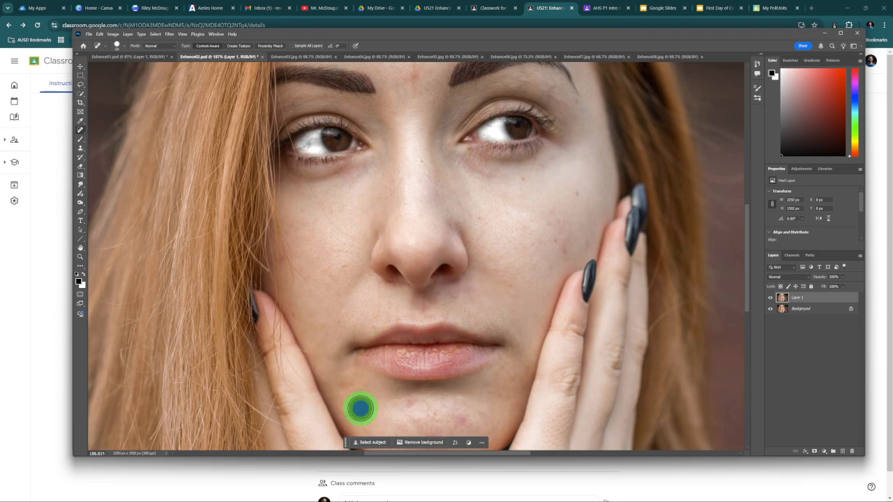
pyautogui.click(409, 407)
pyautogui.click(468, 295)
pyautogui.click(454, 300)
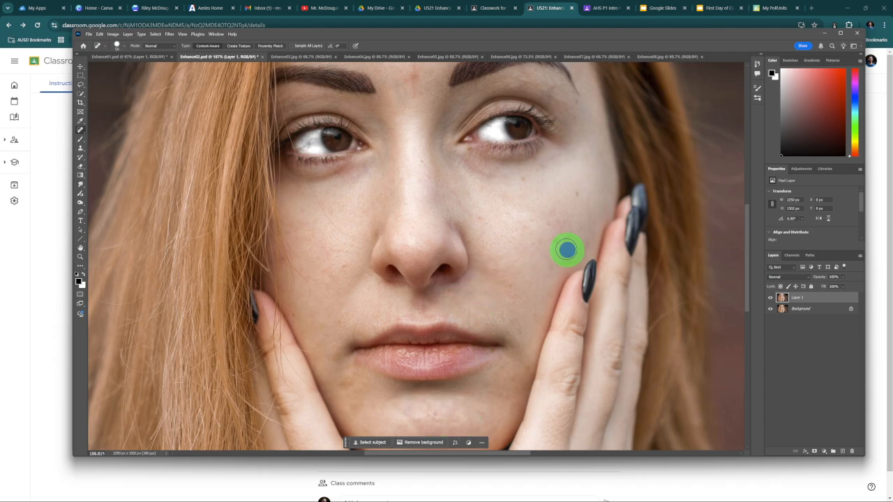
pyautogui.click(478, 220)
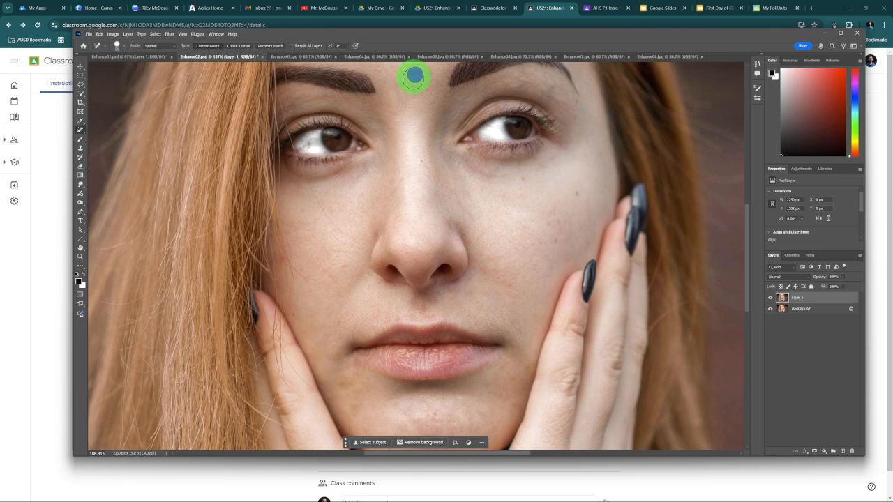
pyautogui.moveTo(414, 131); pyautogui.dragTo(411, 255)
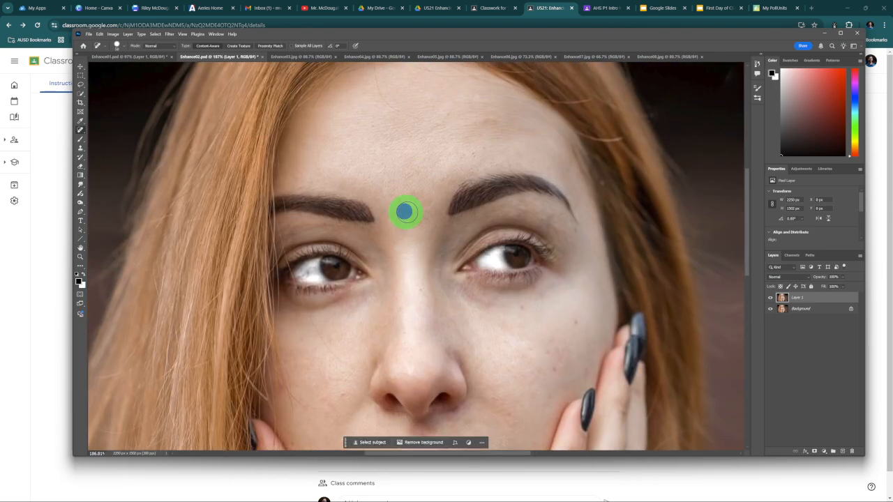
pyautogui.moveTo(419, 201); pyautogui.dragTo(406, 105)
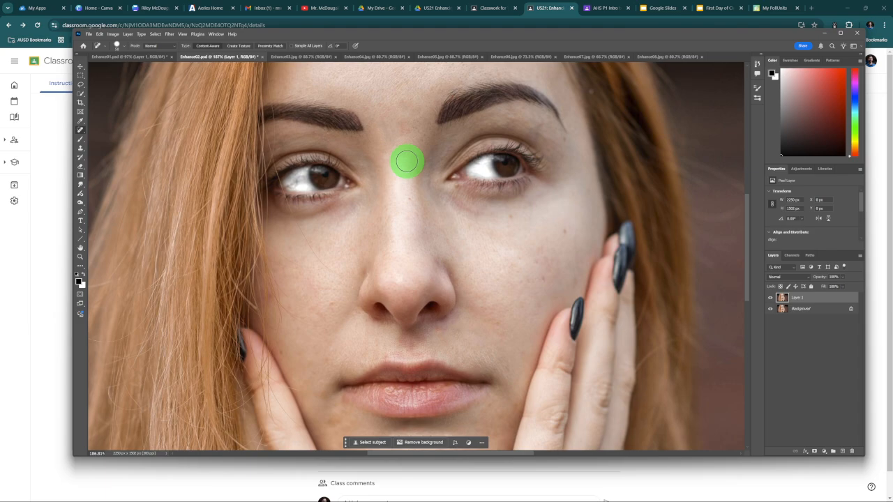
# - Intensify the brown of both irises with the Sponge tool in Saturate mode at 50% flow
pyautogui.scroll(-3, 406, 161)
pyautogui.scroll(4, 407, 161)
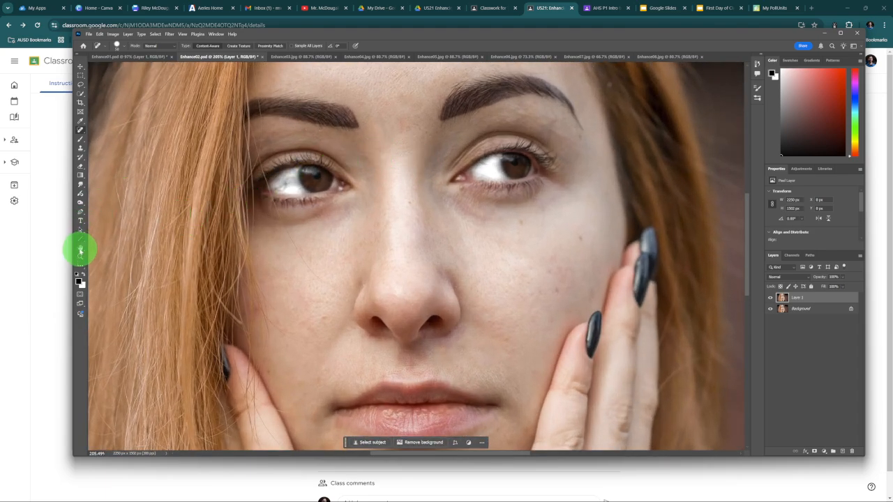
pyautogui.click(81, 205)
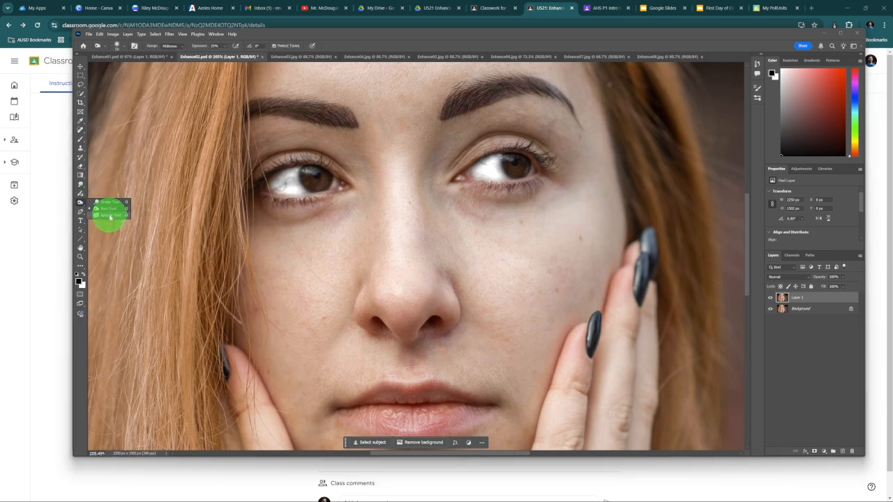
pyautogui.click(109, 215)
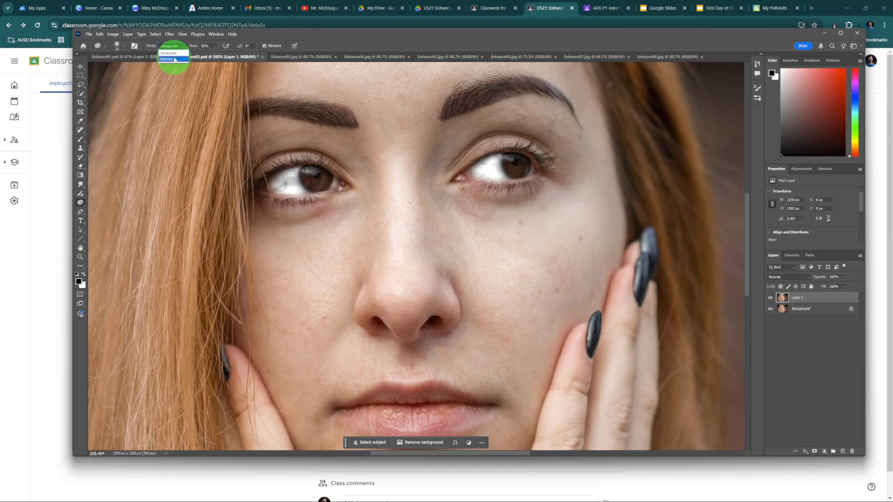
pyautogui.click(175, 58)
pyautogui.moveTo(309, 174)
pyautogui.mouseDown()
pyautogui.moveTo(322, 186)
pyautogui.moveTo(301, 179)
pyautogui.moveTo(322, 183)
pyautogui.moveTo(305, 180)
pyautogui.moveTo(318, 175)
pyautogui.moveTo(315, 184)
pyautogui.moveTo(302, 175)
pyautogui.moveTo(428, 155)
pyautogui.moveTo(439, 168)
pyautogui.moveTo(520, 160)
pyautogui.moveTo(521, 172)
pyautogui.moveTo(505, 161)
pyautogui.moveTo(522, 165)
pyautogui.moveTo(510, 172)
pyautogui.moveTo(511, 159)
pyautogui.moveTo(523, 166)
pyautogui.moveTo(512, 173)
pyautogui.moveTo(572, 145)
pyautogui.moveTo(526, 166)
pyautogui.moveTo(510, 159)
pyautogui.moveTo(523, 174)
pyautogui.moveTo(509, 167)
pyautogui.moveTo(572, 158)
pyautogui.moveTo(544, 149)
pyautogui.moveTo(516, 157)
pyautogui.mouseUp()
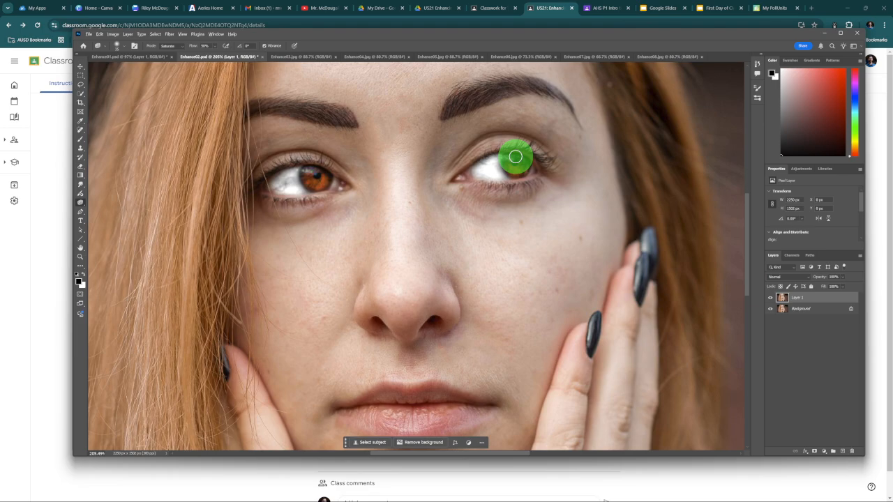
pyautogui.scroll(-8, 516, 157)
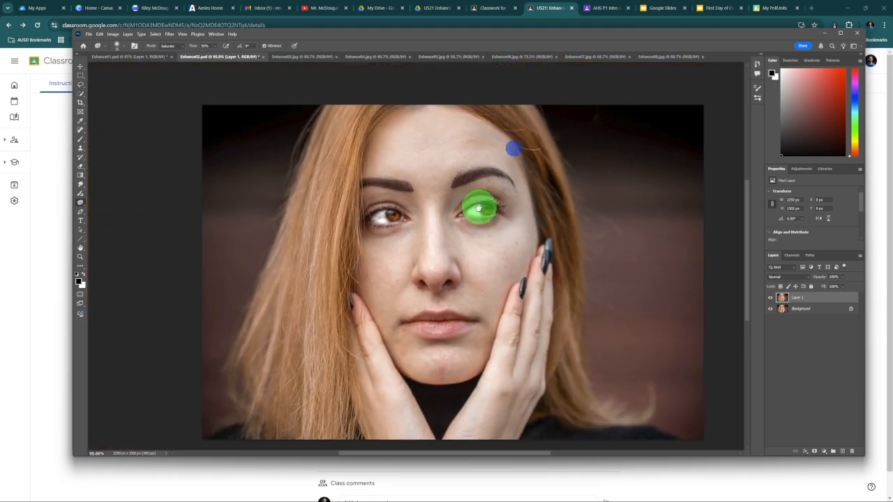
# - Intensify the red-brown hair on both sides of the face with the Sponge tool in Saturate mode at 50% flow
pyautogui.moveTo(479, 207)
pyautogui.mouseDown()
pyautogui.moveTo(343, 111)
pyautogui.moveTo(326, 114)
pyautogui.moveTo(319, 201)
pyautogui.moveTo(311, 153)
pyautogui.moveTo(298, 183)
pyautogui.moveTo(291, 225)
pyautogui.moveTo(318, 183)
pyautogui.moveTo(298, 272)
pyautogui.moveTo(289, 212)
pyautogui.moveTo(238, 368)
pyautogui.moveTo(295, 258)
pyautogui.moveTo(284, 368)
pyautogui.moveTo(306, 233)
pyautogui.moveTo(301, 456)
pyautogui.moveTo(291, 402)
pyautogui.moveTo(295, 335)
pyautogui.moveTo(299, 417)
pyautogui.moveTo(274, 339)
pyautogui.moveTo(272, 444)
pyautogui.moveTo(255, 360)
pyautogui.moveTo(238, 332)
pyautogui.moveTo(257, 412)
pyautogui.moveTo(309, 360)
pyautogui.moveTo(298, 434)
pyautogui.moveTo(306, 388)
pyautogui.moveTo(296, 417)
pyautogui.mouseUp()
pyautogui.moveTo(500, 110)
pyautogui.mouseDown()
pyautogui.moveTo(539, 200)
pyautogui.moveTo(537, 183)
pyautogui.moveTo(551, 272)
pyautogui.moveTo(549, 388)
pyautogui.moveTo(559, 387)
pyautogui.moveTo(555, 359)
pyautogui.moveTo(560, 393)
pyautogui.moveTo(600, 422)
pyautogui.moveTo(535, 407)
pyautogui.moveTo(546, 393)
pyautogui.moveTo(609, 417)
pyautogui.moveTo(578, 407)
pyautogui.moveTo(586, 359)
pyautogui.mouseUp()
pyautogui.moveTo(347, 104)
pyautogui.mouseDown()
pyautogui.moveTo(313, 158)
pyautogui.moveTo(324, 187)
pyautogui.moveTo(296, 181)
pyautogui.mouseUp()
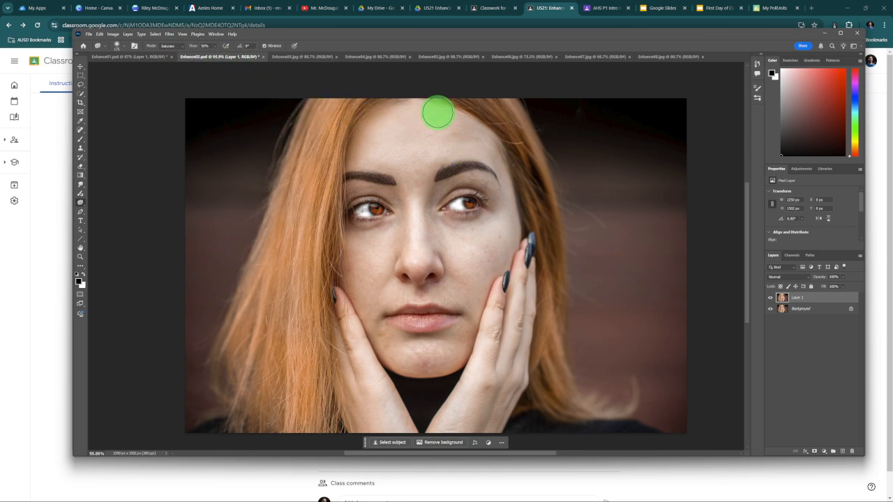
# - Warm the skin tone of the forehead, cheeks, nose and chin with the Sponge tool in Saturate mode
pyautogui.click(395, 129)
pyautogui.click(412, 124)
pyautogui.click(442, 128)
pyautogui.click(438, 123)
pyautogui.moveTo(489, 150)
pyautogui.mouseDown()
pyautogui.moveTo(508, 247)
pyautogui.moveTo(509, 201)
pyautogui.moveTo(483, 295)
pyautogui.moveTo(505, 234)
pyautogui.moveTo(464, 311)
pyautogui.moveTo(480, 237)
pyautogui.moveTo(444, 301)
pyautogui.moveTo(445, 254)
pyautogui.moveTo(434, 239)
pyautogui.moveTo(485, 294)
pyautogui.moveTo(434, 239)
pyautogui.mouseUp()
pyautogui.moveTo(495, 233)
pyautogui.mouseDown()
pyautogui.moveTo(366, 266)
pyautogui.moveTo(358, 240)
pyautogui.moveTo(361, 317)
pyautogui.moveTo(381, 252)
pyautogui.moveTo(376, 346)
pyautogui.moveTo(373, 307)
pyautogui.moveTo(387, 351)
pyautogui.moveTo(407, 356)
pyautogui.moveTo(389, 338)
pyautogui.moveTo(449, 355)
pyautogui.moveTo(456, 346)
pyautogui.moveTo(437, 360)
pyautogui.moveTo(405, 346)
pyautogui.moveTo(457, 293)
pyautogui.moveTo(382, 305)
pyautogui.moveTo(408, 232)
pyautogui.moveTo(427, 271)
pyautogui.moveTo(417, 251)
pyautogui.moveTo(420, 151)
pyautogui.moveTo(423, 196)
pyautogui.moveTo(436, 177)
pyautogui.moveTo(437, 186)
pyautogui.moveTo(492, 187)
pyautogui.moveTo(374, 128)
pyautogui.moveTo(354, 188)
pyautogui.moveTo(376, 164)
pyautogui.moveTo(440, 163)
pyautogui.moveTo(438, 153)
pyautogui.moveTo(377, 161)
pyautogui.moveTo(479, 149)
pyautogui.moveTo(440, 115)
pyautogui.moveTo(480, 140)
pyautogui.moveTo(441, 114)
pyautogui.moveTo(374, 133)
pyautogui.moveTo(477, 127)
pyautogui.moveTo(505, 148)
pyautogui.moveTo(493, 148)
pyautogui.moveTo(498, 186)
pyautogui.moveTo(473, 285)
pyautogui.moveTo(508, 219)
pyautogui.moveTo(454, 304)
pyautogui.moveTo(451, 242)
pyautogui.moveTo(462, 281)
pyautogui.moveTo(370, 249)
pyautogui.moveTo(381, 342)
pyautogui.moveTo(450, 351)
pyautogui.moveTo(381, 339)
pyautogui.moveTo(445, 233)
pyautogui.moveTo(514, 223)
pyautogui.moveTo(468, 175)
pyautogui.moveTo(388, 164)
pyautogui.mouseUp()
pyautogui.moveTo(459, 134)
pyautogui.mouseDown()
pyautogui.moveTo(502, 252)
pyautogui.moveTo(451, 342)
pyautogui.moveTo(488, 279)
pyautogui.moveTo(459, 375)
pyautogui.moveTo(467, 319)
pyautogui.mouseUp()
pyautogui.moveTo(467, 319); pyautogui.dragTo(510, 220)
pyautogui.moveTo(422, 277)
pyautogui.mouseDown()
pyautogui.moveTo(370, 302)
pyautogui.moveTo(451, 303)
pyautogui.moveTo(443, 307)
pyautogui.moveTo(451, 265)
pyautogui.moveTo(498, 240)
pyautogui.moveTo(536, 264)
pyautogui.moveTo(572, 188)
pyautogui.moveTo(544, 144)
pyautogui.moveTo(364, 163)
pyautogui.moveTo(388, 175)
pyautogui.moveTo(186, 149)
pyautogui.moveTo(86, 103)
pyautogui.mouseUp()
# - Lasso the flyaway hairs in the background left of the head and run Generative Fill with the prompt "remove fly aways"
pyautogui.click(81, 85)
pyautogui.moveTo(247, 116); pyautogui.dragTo(309, 109)
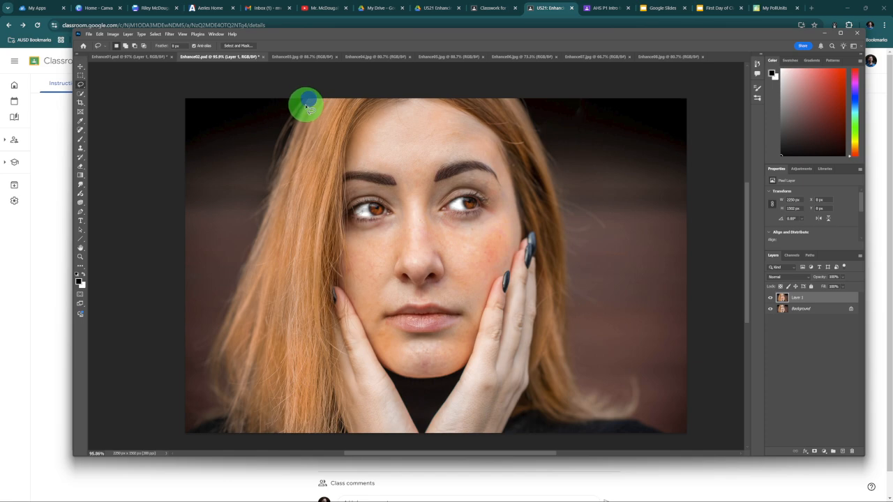
pyautogui.moveTo(296, 138)
pyautogui.mouseDown()
pyautogui.moveTo(256, 233)
pyautogui.moveTo(234, 234)
pyautogui.moveTo(234, 171)
pyautogui.moveTo(268, 122)
pyautogui.moveTo(310, 101)
pyautogui.mouseUp()
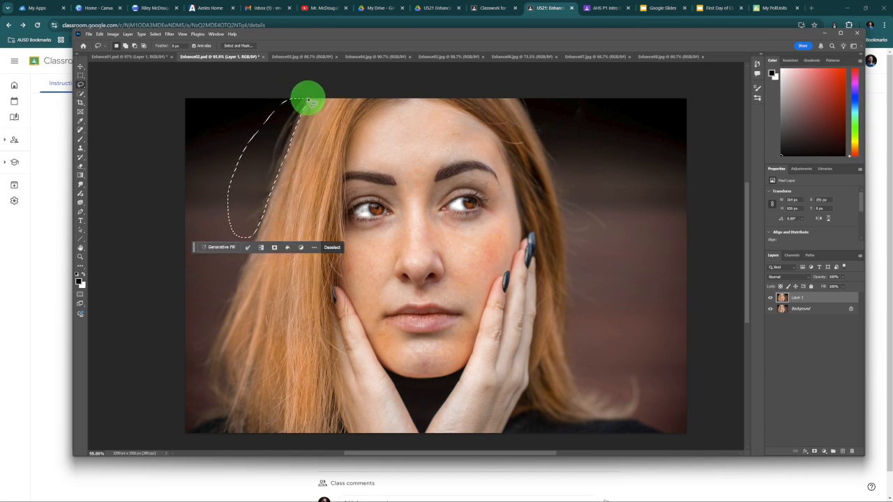
pyautogui.click(222, 248)
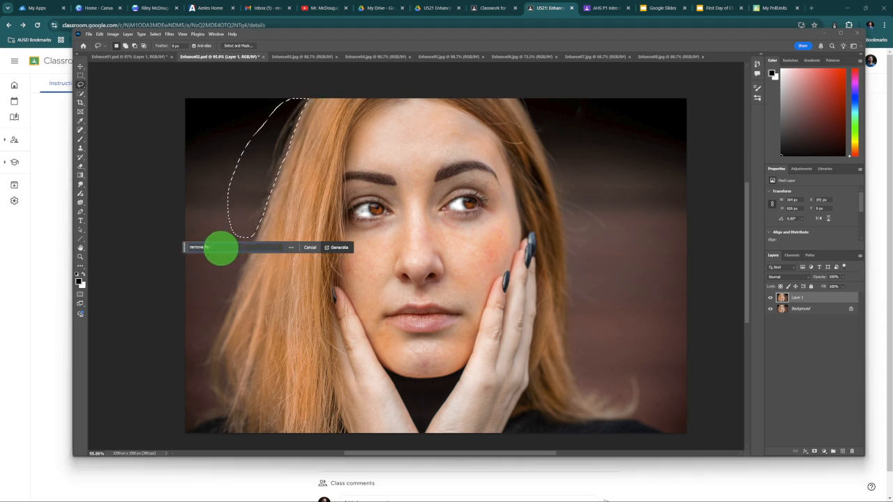
pyautogui.press('Return')
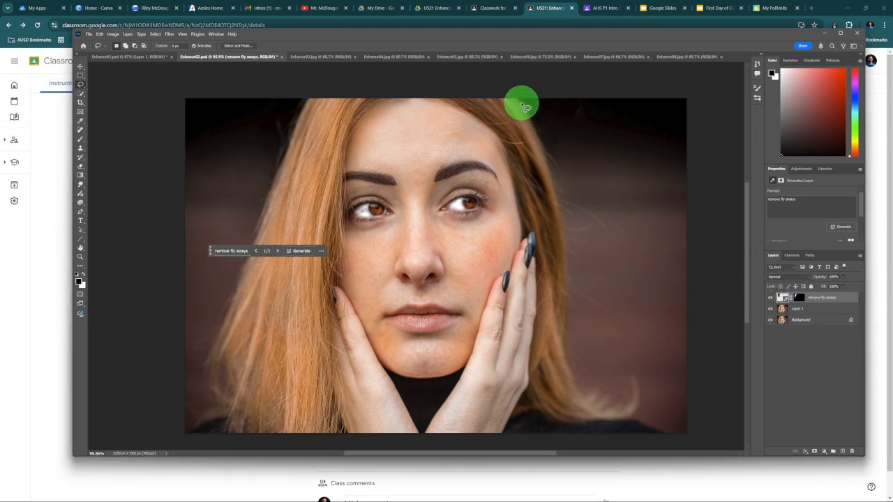
# - Lasso the flyaways in the background right of the head and apply Generative Fill with the prompt "remove fly aways"
pyautogui.moveTo(522, 102)
pyautogui.mouseDown()
pyautogui.moveTo(562, 202)
pyautogui.moveTo(567, 306)
pyautogui.moveTo(583, 323)
pyautogui.moveTo(614, 304)
pyautogui.moveTo(625, 208)
pyautogui.moveTo(583, 132)
pyautogui.moveTo(531, 105)
pyautogui.mouseUp()
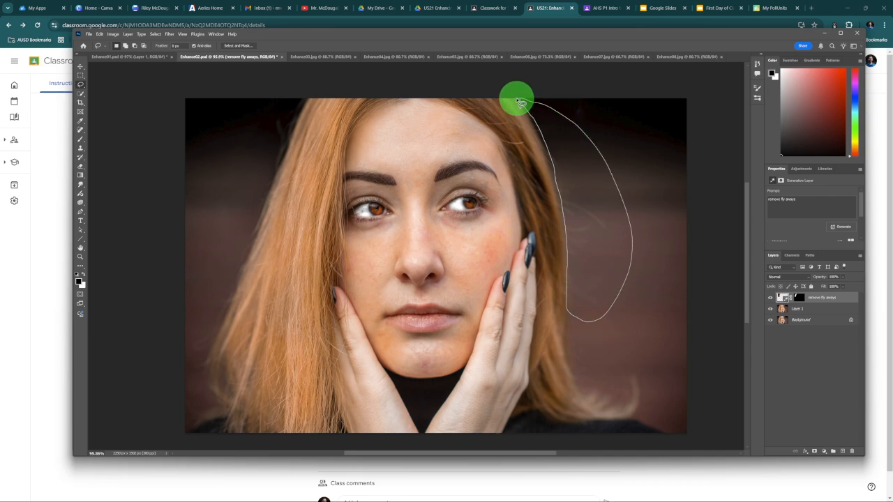
pyautogui.click(536, 331)
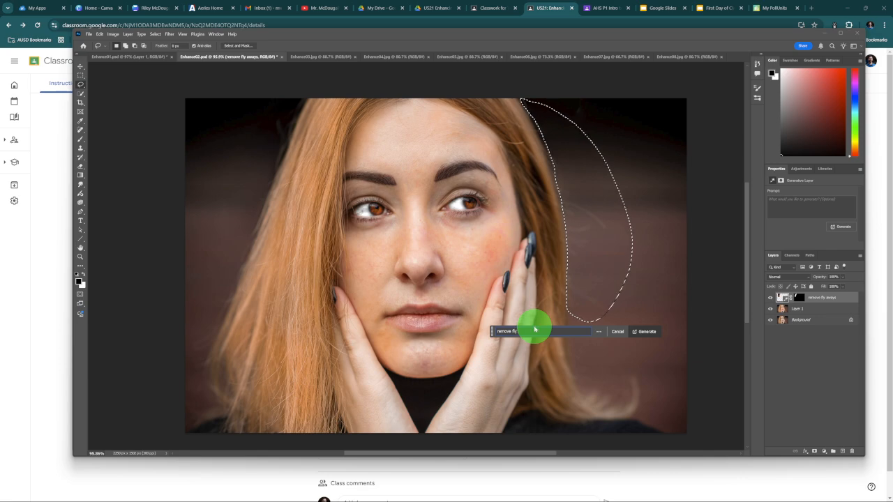
pyautogui.press('Return')
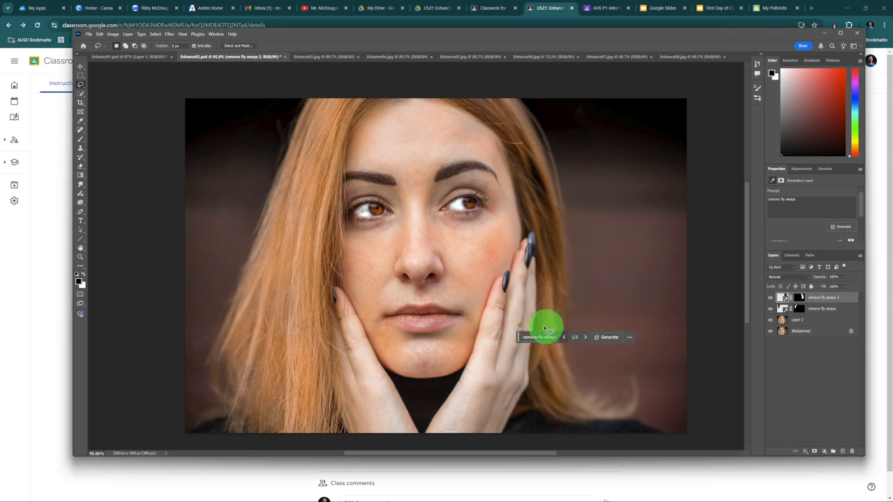
# - Lower the Fill of Layer 1 to a little over half and toggle the layer's visibility to compare before and after
pyautogui.click(842, 321)
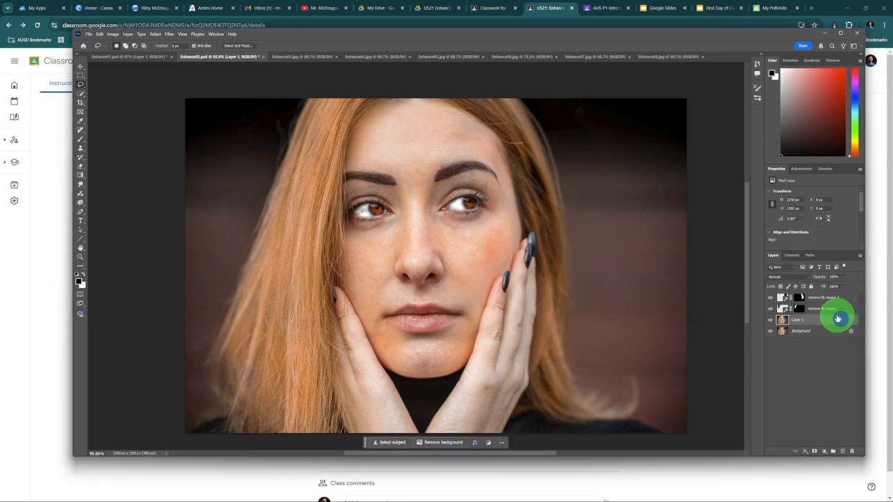
pyautogui.click(844, 289)
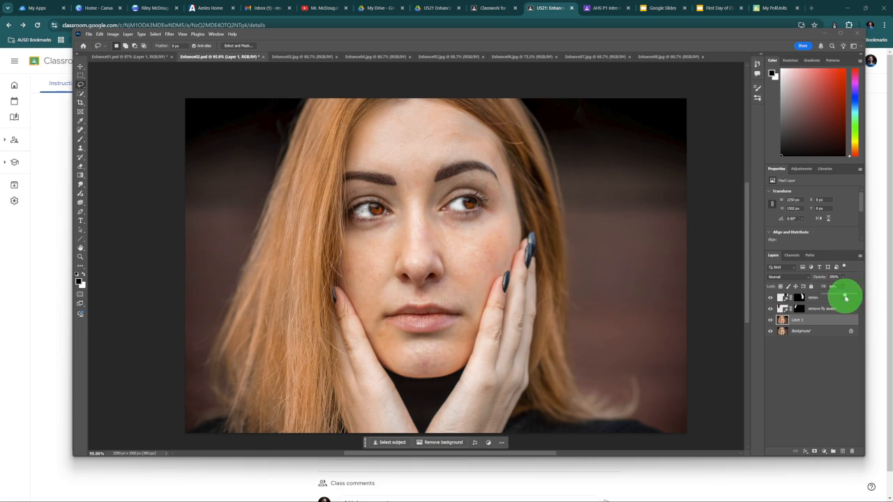
pyautogui.moveTo(844, 297); pyautogui.dragTo(844, 297)
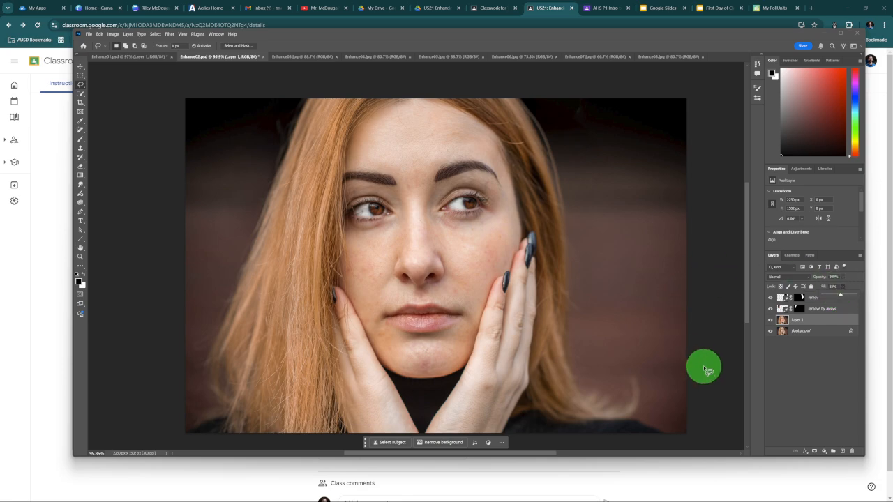
pyautogui.click(771, 322)
pyautogui.click(771, 323)
pyautogui.click(770, 322)
pyautogui.click(770, 322)
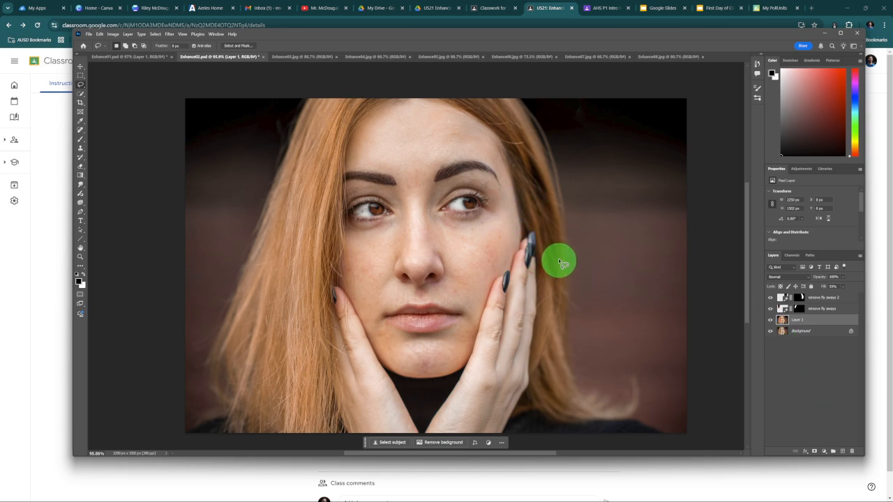
# - Look through the Enhance03 to Enhance08 portraits and the edited Enhance01.psd, and return to the U521 assignment instructions in Google Classroom
pyautogui.click(298, 57)
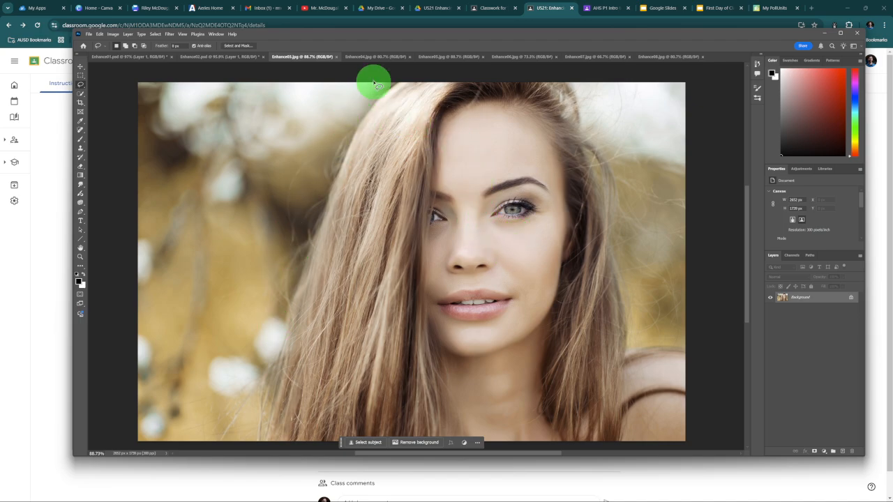
pyautogui.click(373, 59)
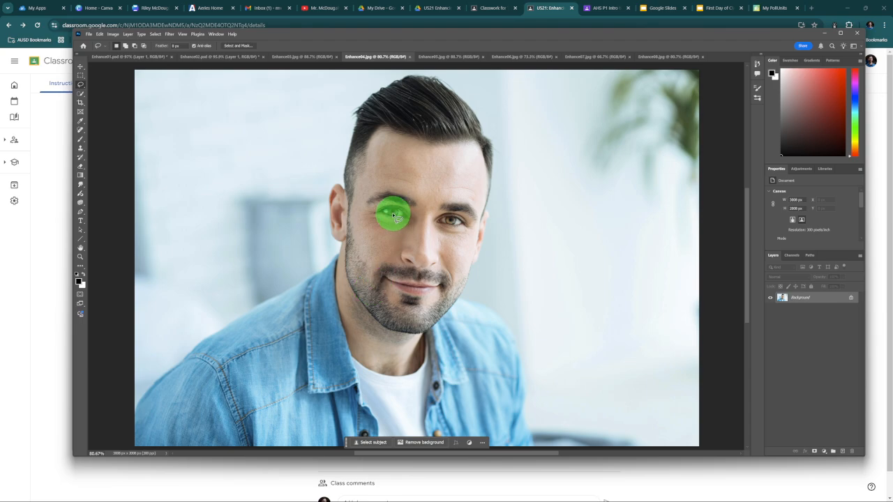
pyautogui.click(454, 57)
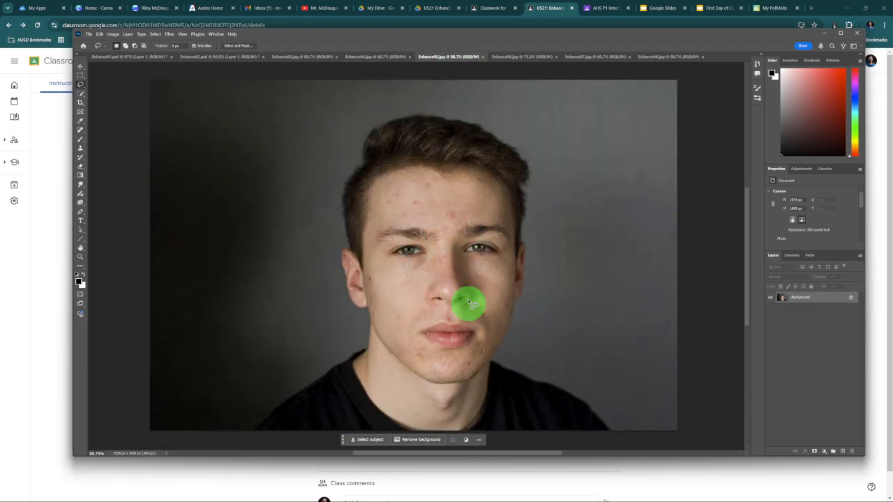
pyautogui.click(520, 57)
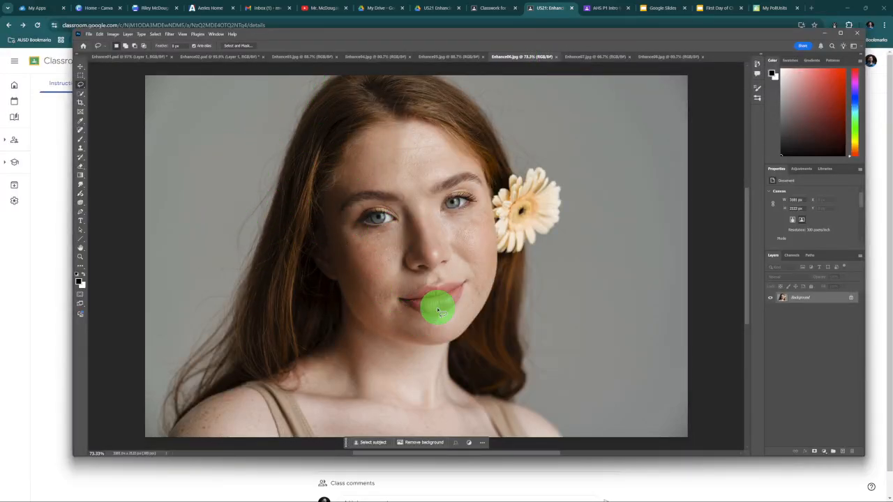
pyautogui.click(595, 57)
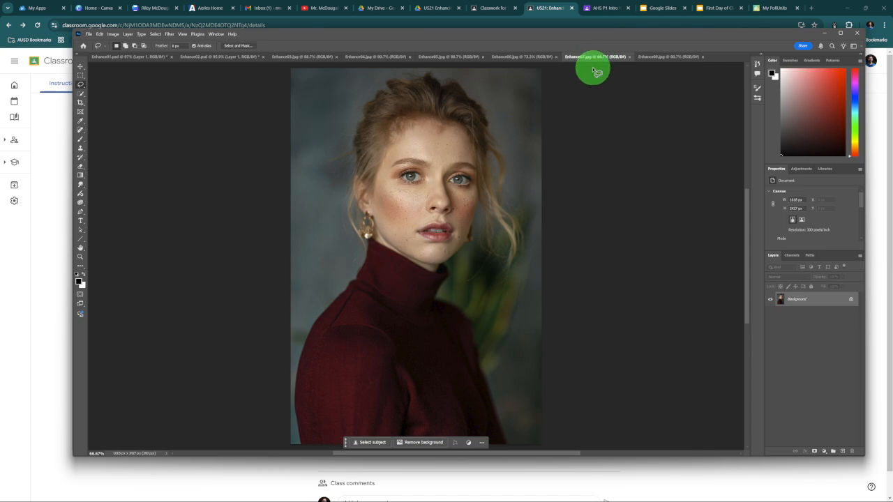
pyautogui.click(674, 58)
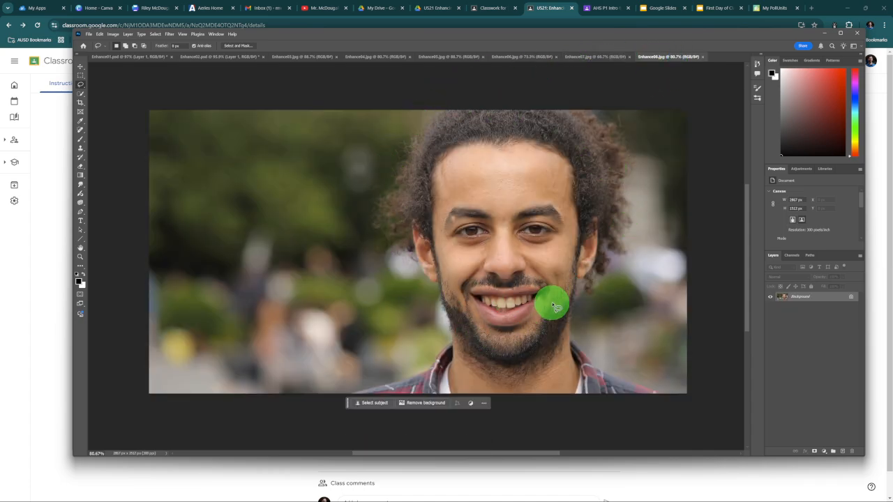
pyautogui.click(138, 58)
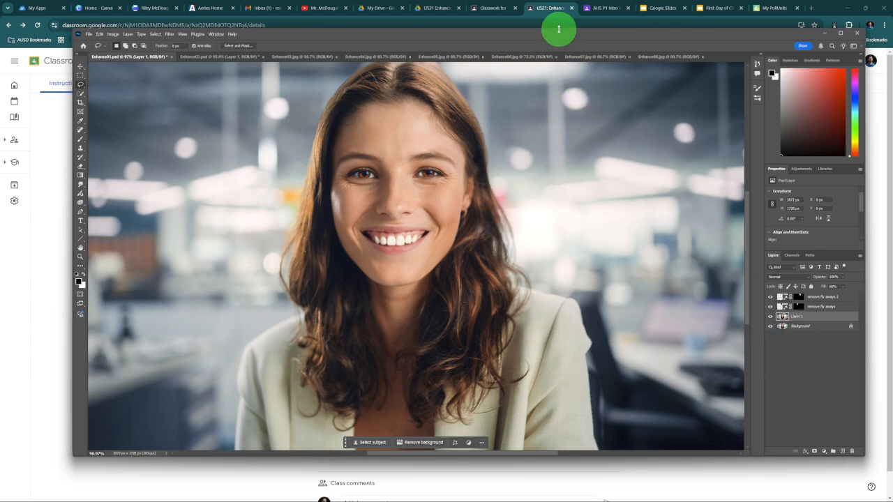
pyautogui.click(553, 9)
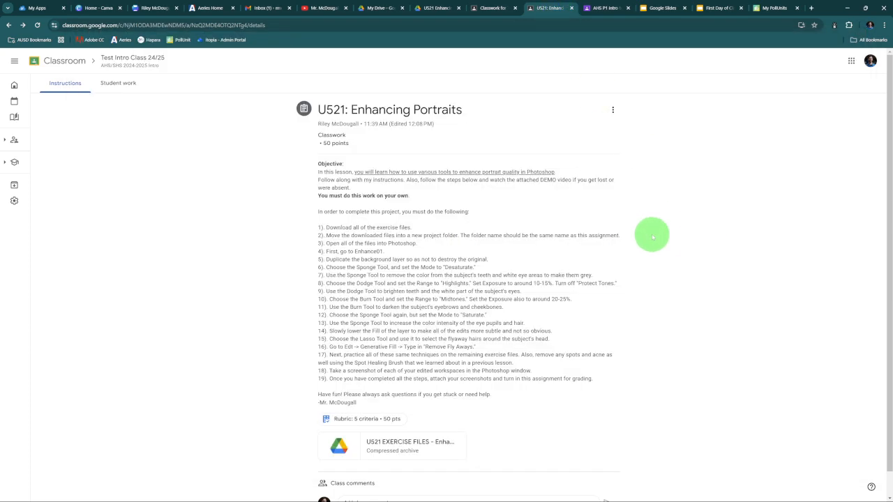